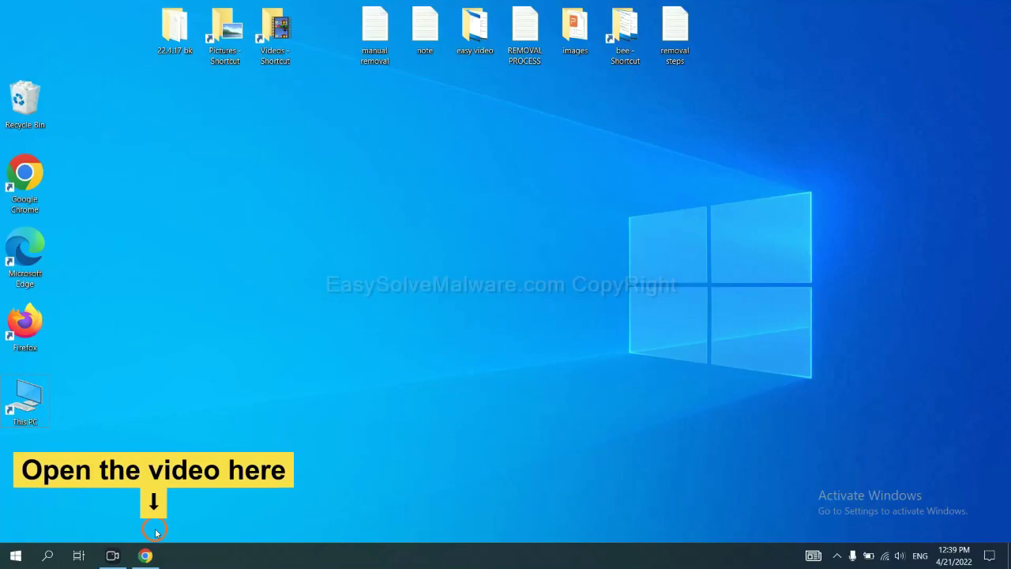
# - Download the SpyHunter for Windows installer from the EasySolveMalware removal guide in Chrome
pyautogui.click(154, 555)
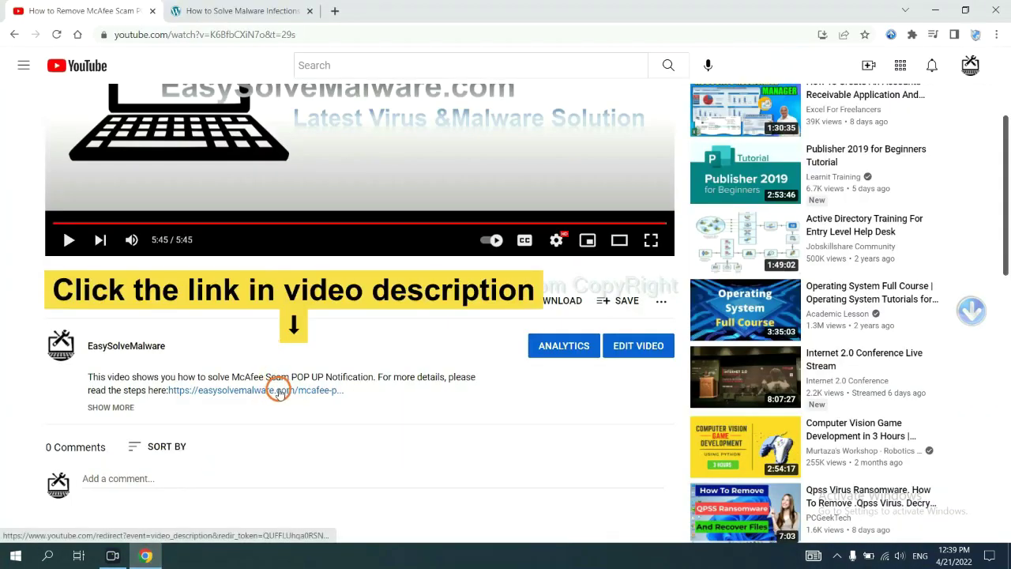
pyautogui.click(260, 10)
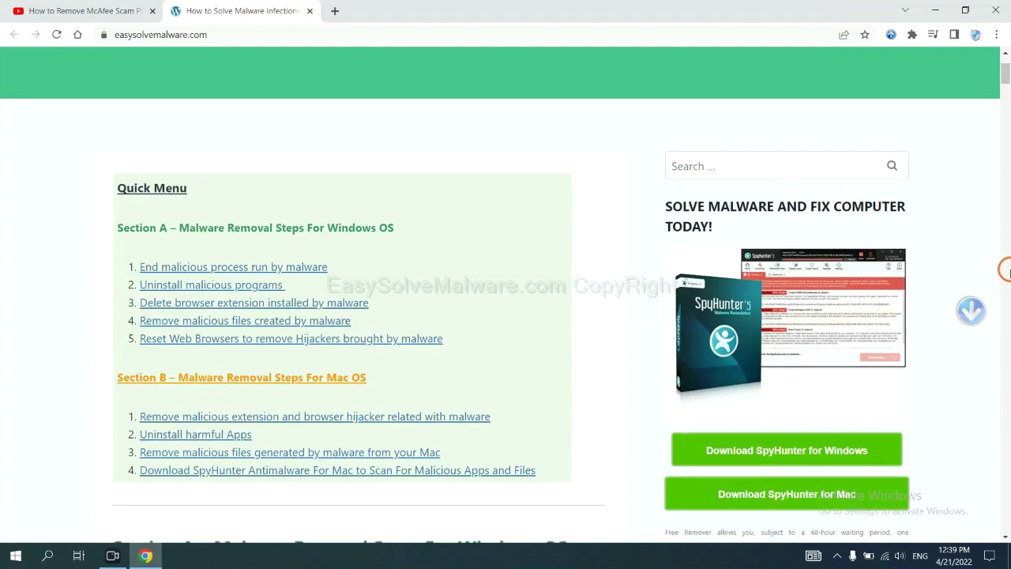
pyautogui.scroll(-3, 1004, 269)
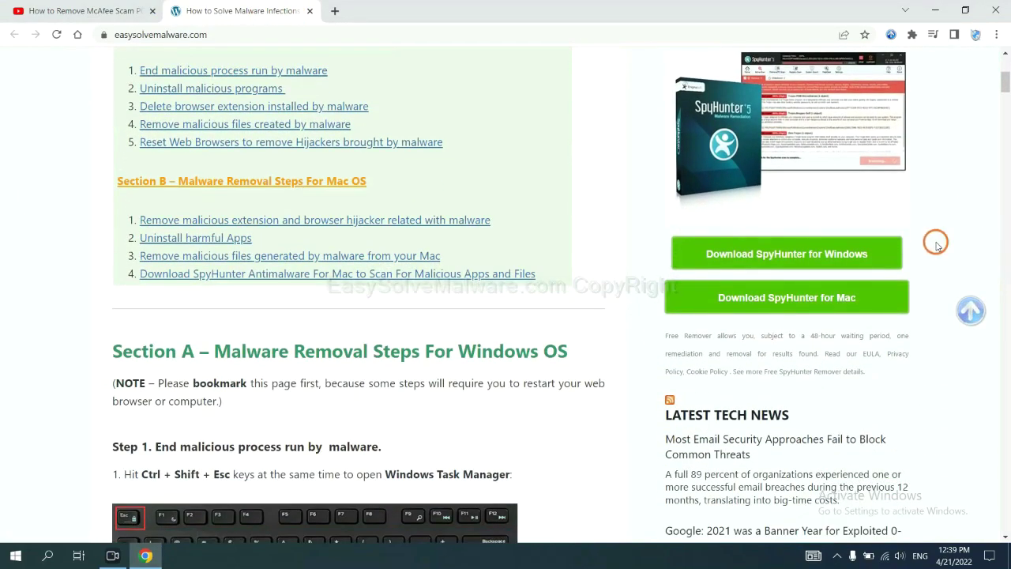
pyautogui.click(859, 252)
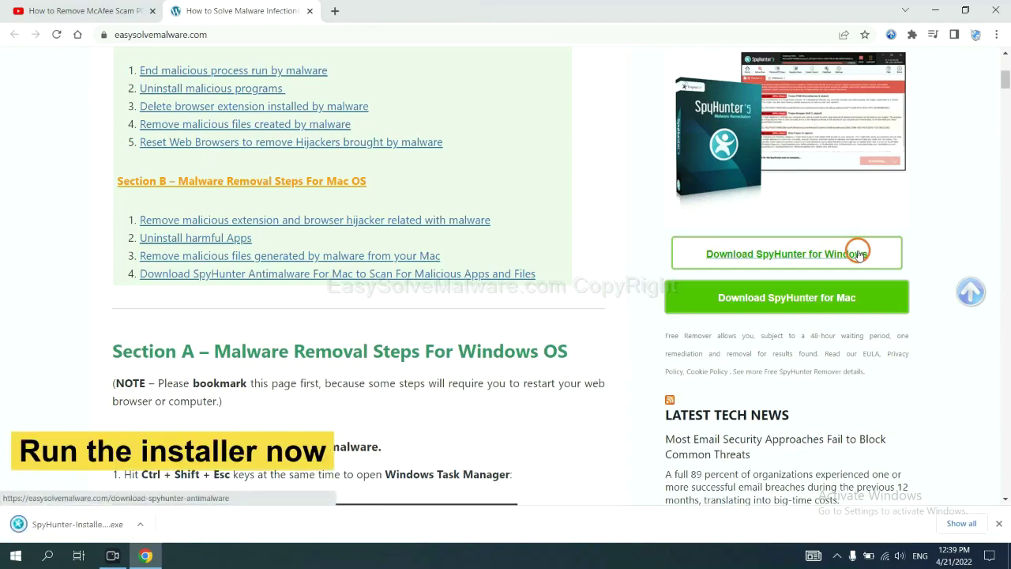
# - Run the SpyHunter installer in English and accept the EULA and Privacy Policy
pyautogui.click(63, 525)
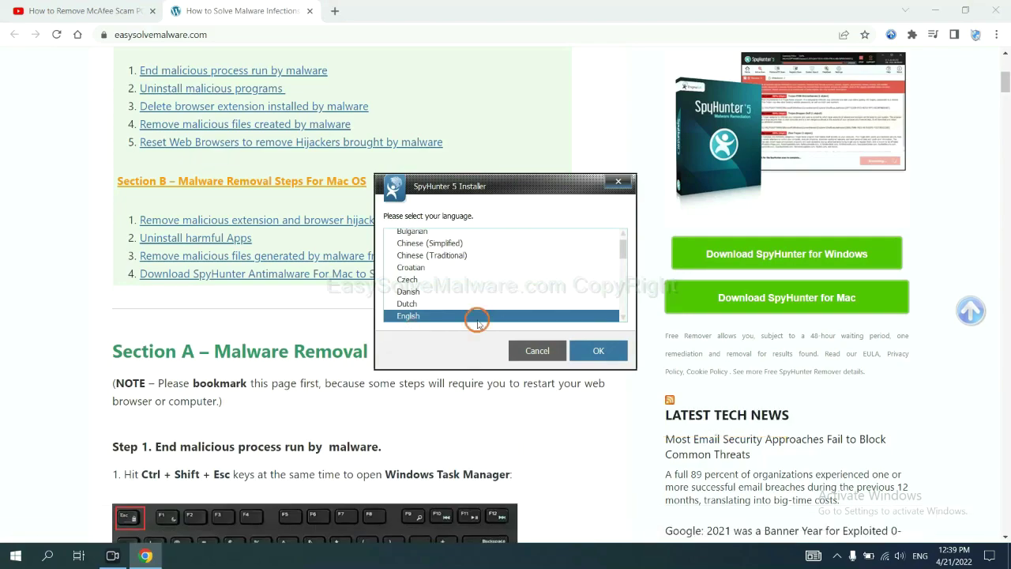
pyautogui.click(585, 350)
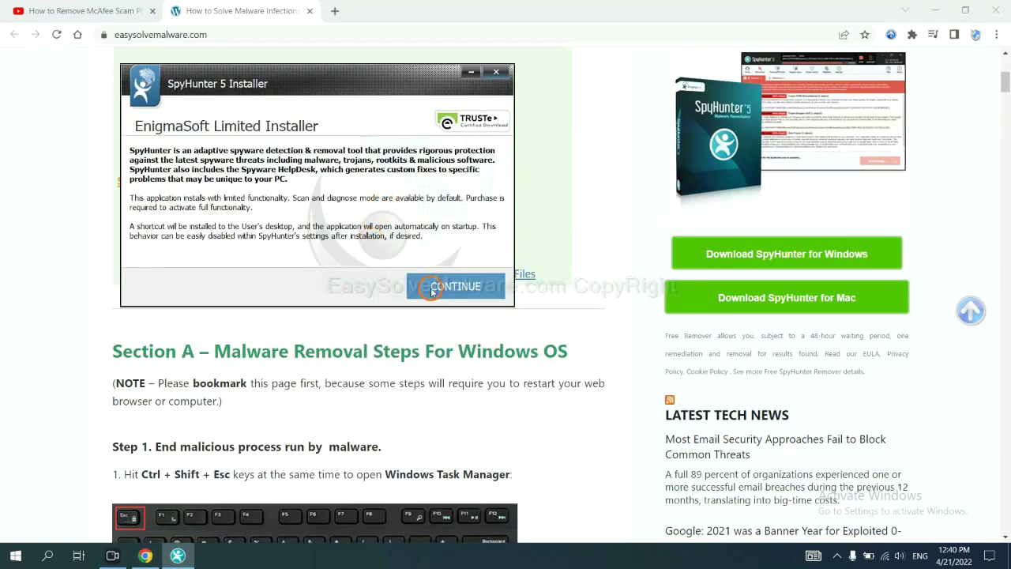
pyautogui.click(431, 289)
pyautogui.click(326, 252)
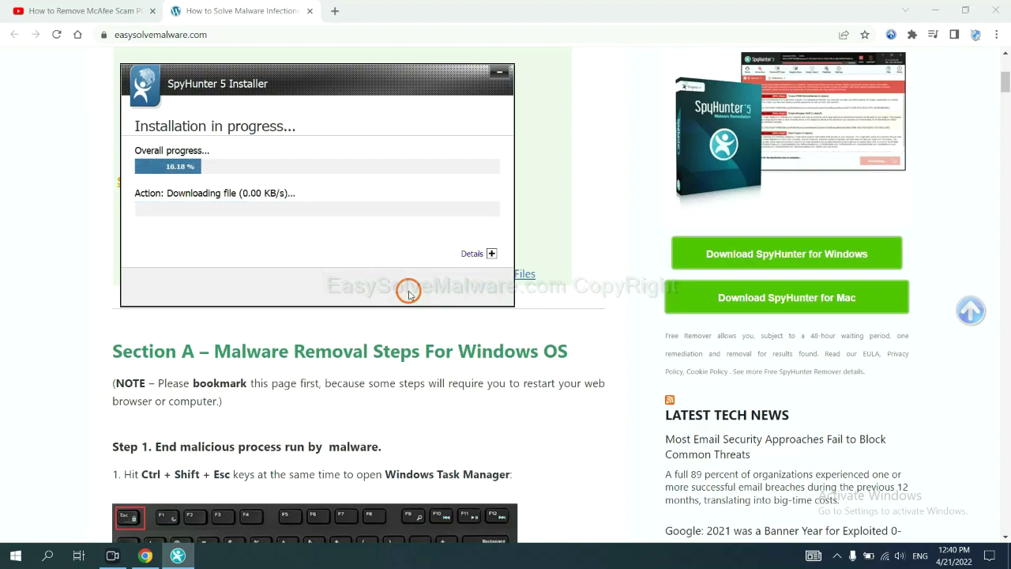
# - Run a SpyHunter scan and proceed with the detected unknown remove360.bat object
pyautogui.click(497, 354)
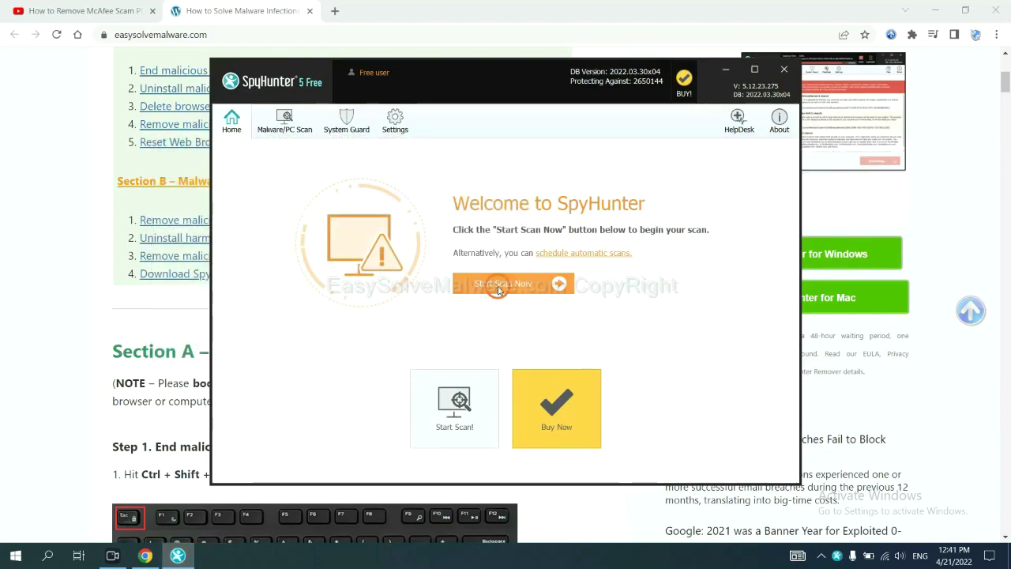
pyautogui.click(498, 286)
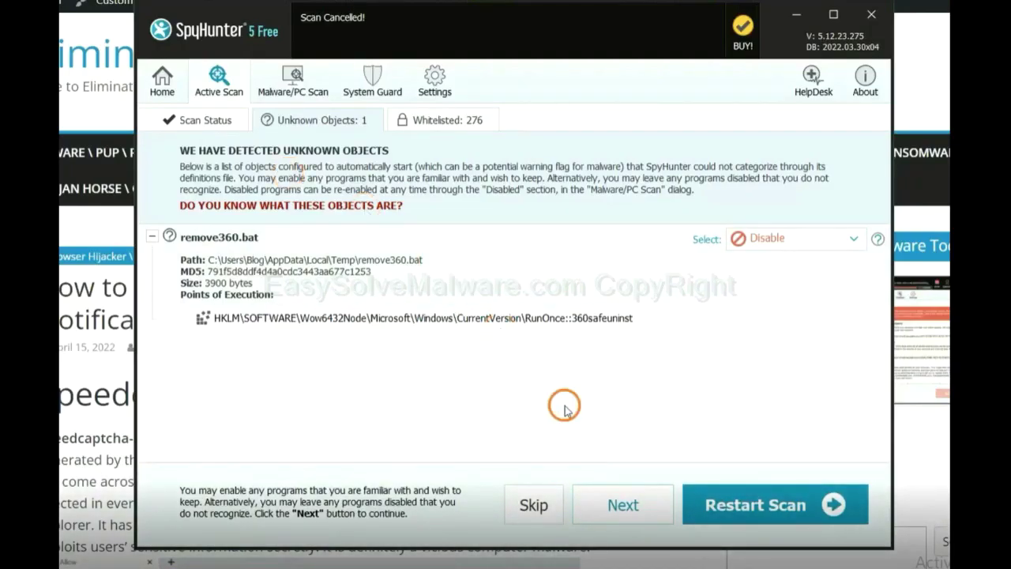
pyautogui.click(621, 506)
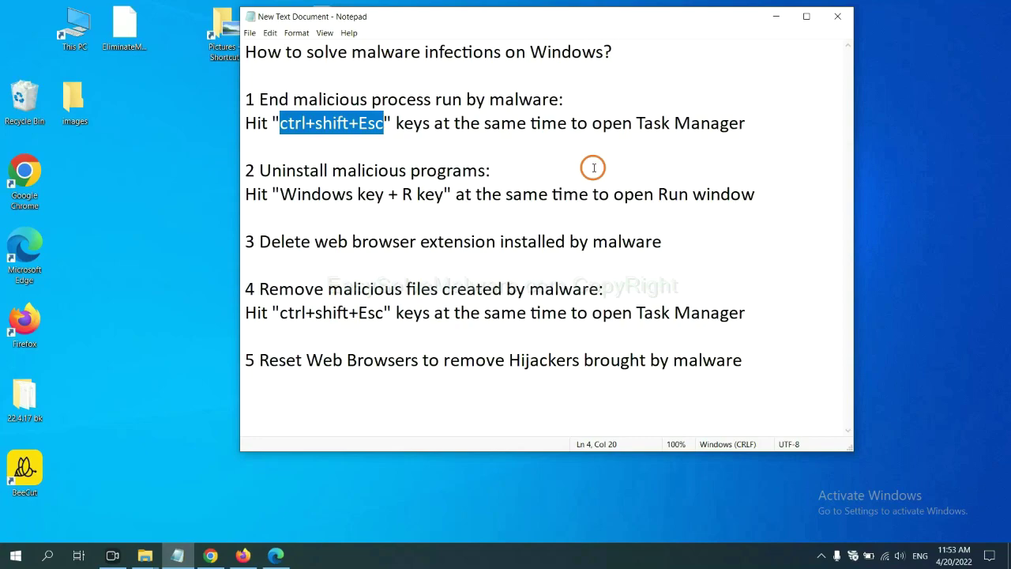
# - Select the 'ctrl+shift+Esc' shortcut text in step 1 of the Notepad notes
pyautogui.click(359, 125)
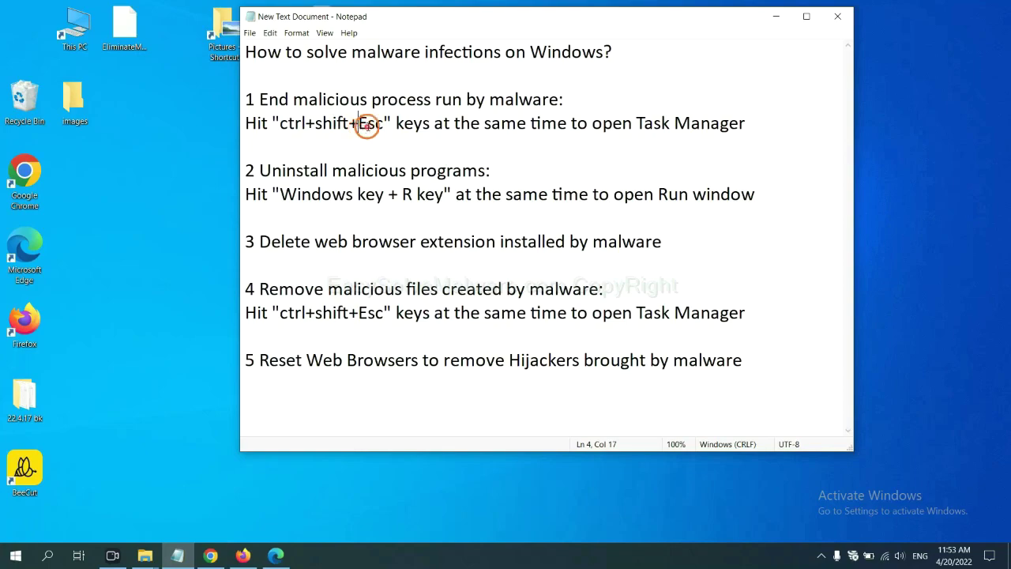
pyautogui.moveTo(384, 124); pyautogui.dragTo(280, 125)
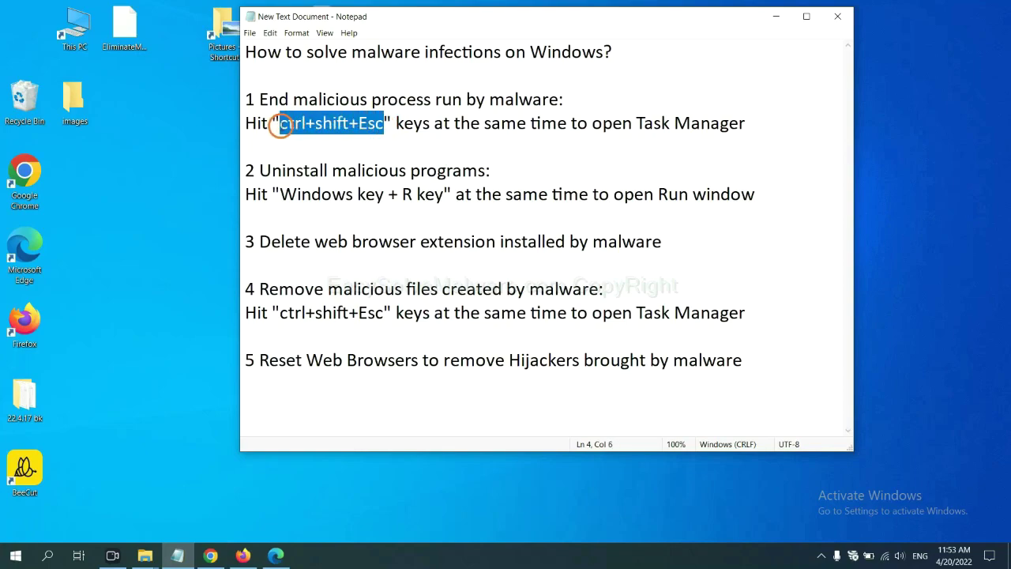
# - End the Usermode Font Driver Host process in Task Manager, then close Task Manager
pyautogui.hotkey('ctrl', 'shift', 'Escape')
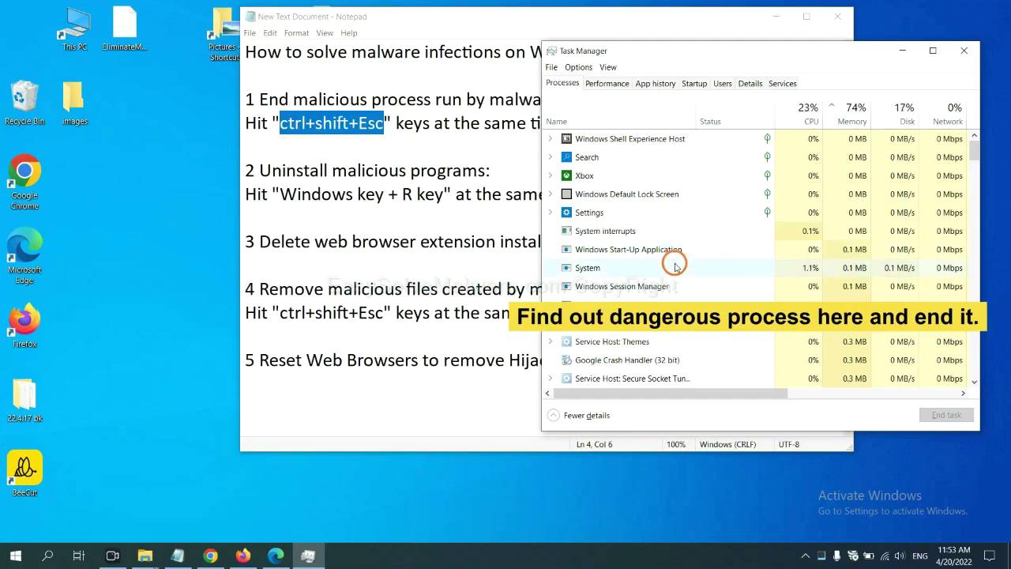
pyautogui.click(675, 267)
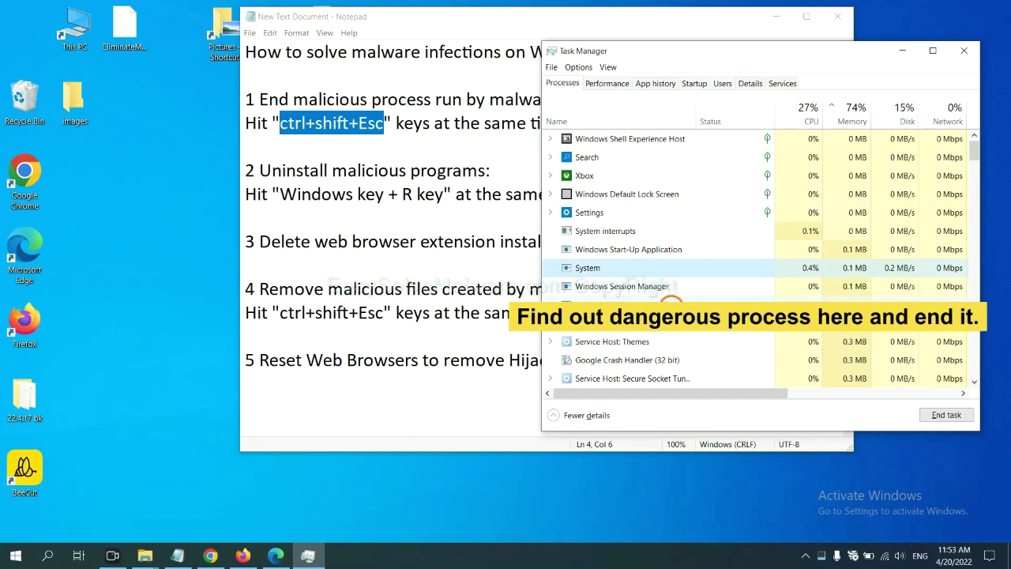
pyautogui.click(671, 304)
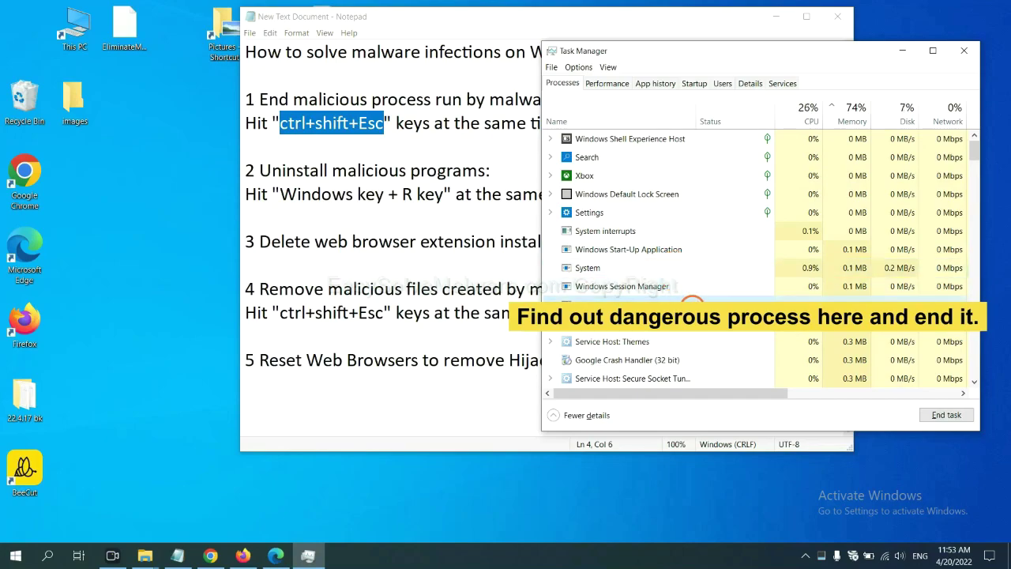
pyautogui.click(955, 417)
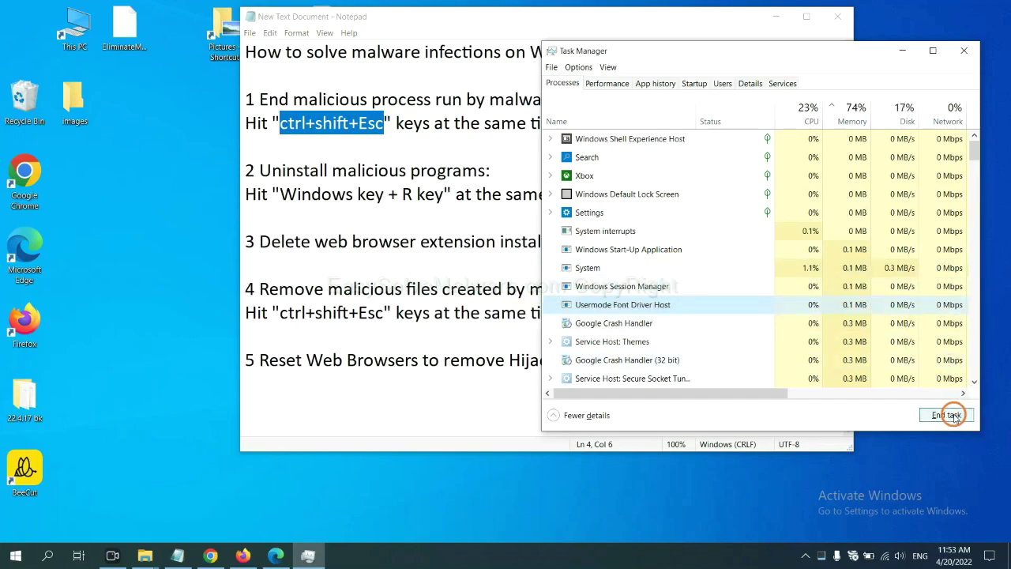
pyautogui.click(962, 50)
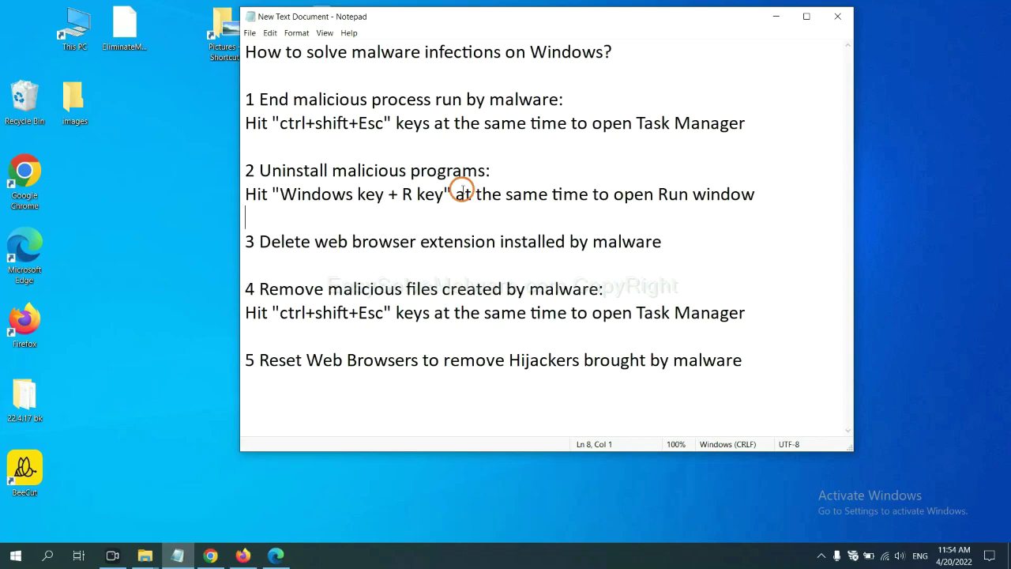
# - Launch Control Panel from the Run dialog with 'control panel'
pyautogui.moveTo(280, 197); pyautogui.dragTo(440, 204)
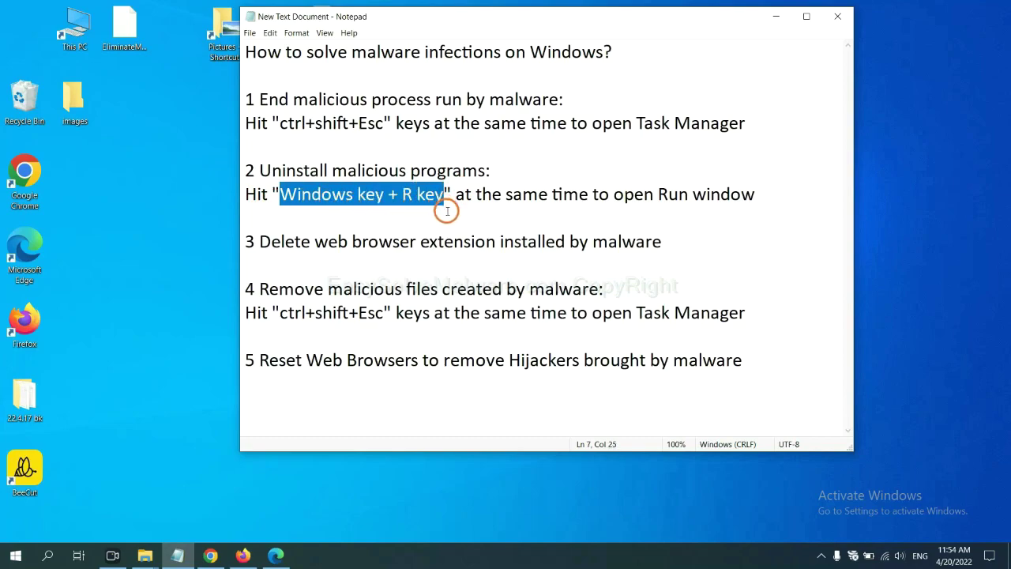
pyautogui.press('super+r')
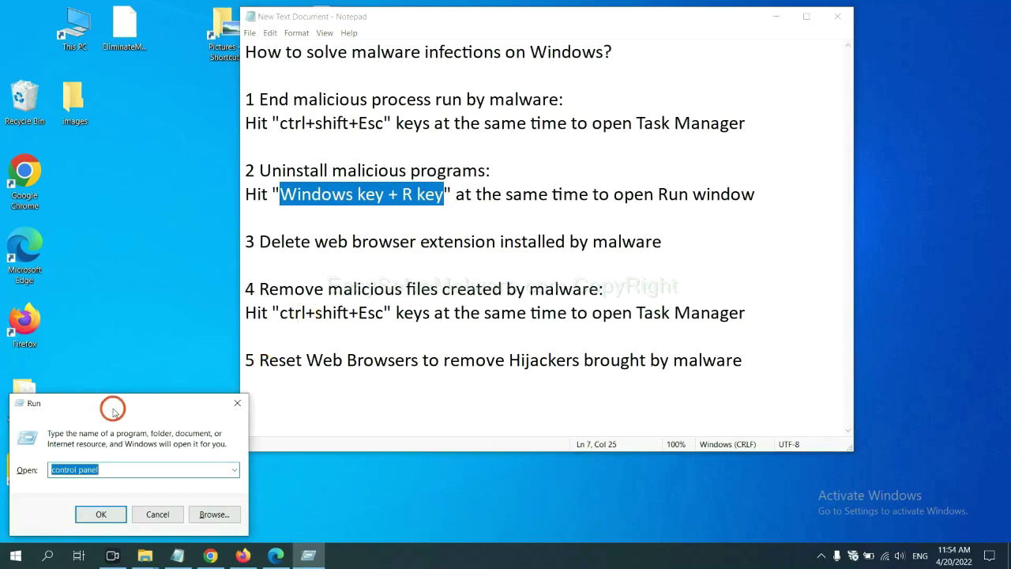
pyautogui.moveTo(113, 409); pyautogui.dragTo(772, 174)
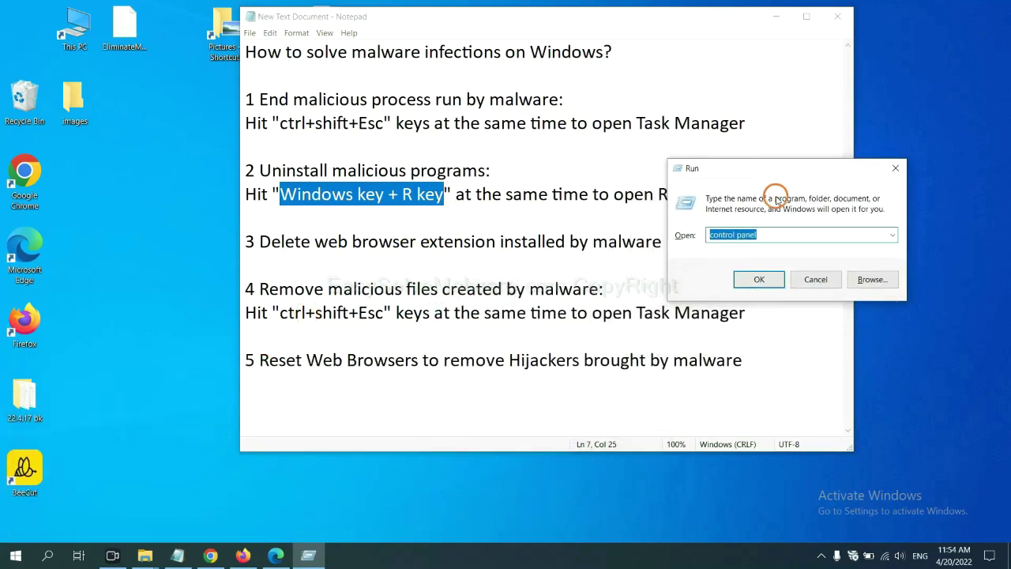
pyautogui.click(778, 234)
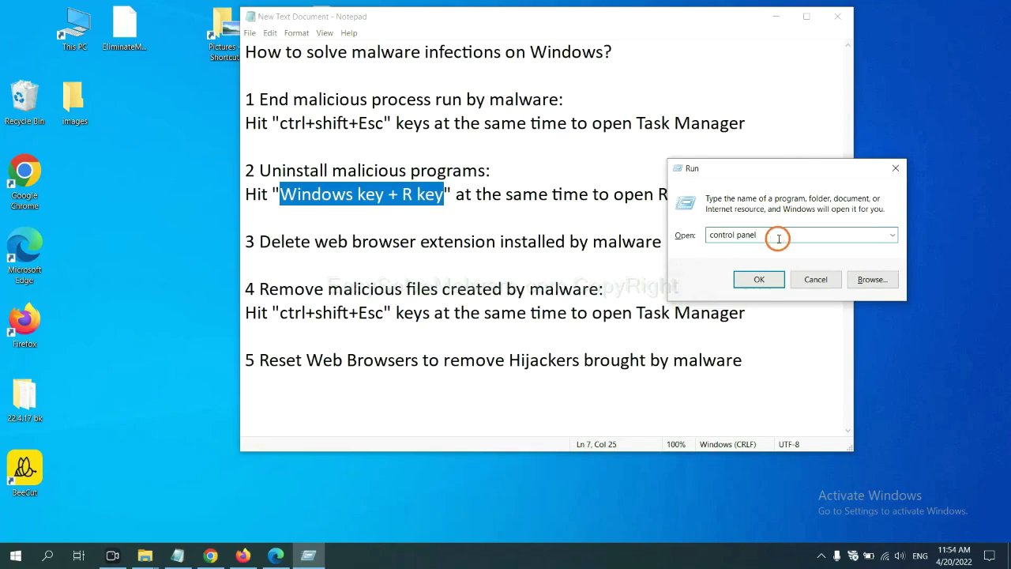
pyautogui.moveTo(755, 234); pyautogui.dragTo(710, 235)
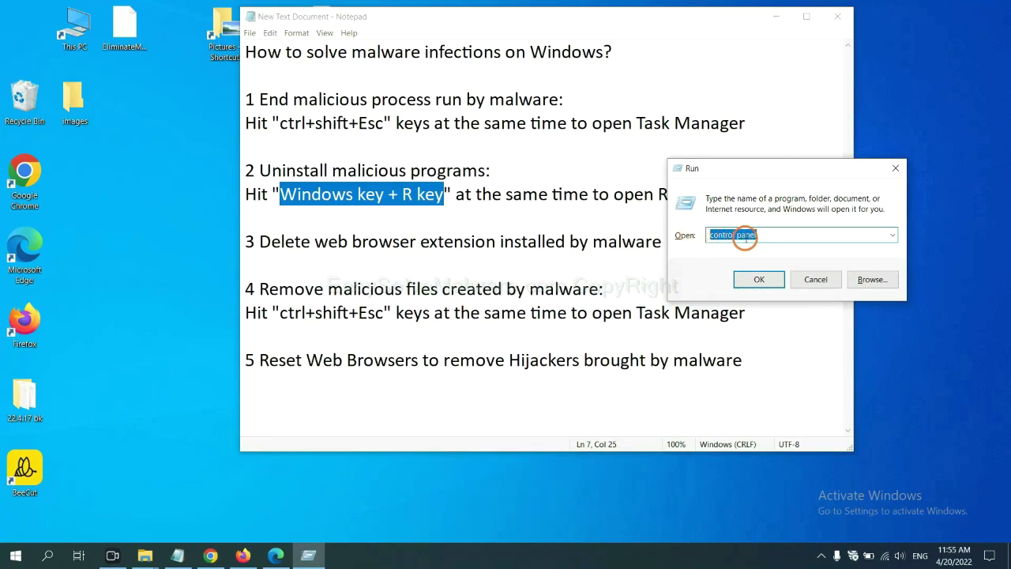
pyautogui.click(756, 281)
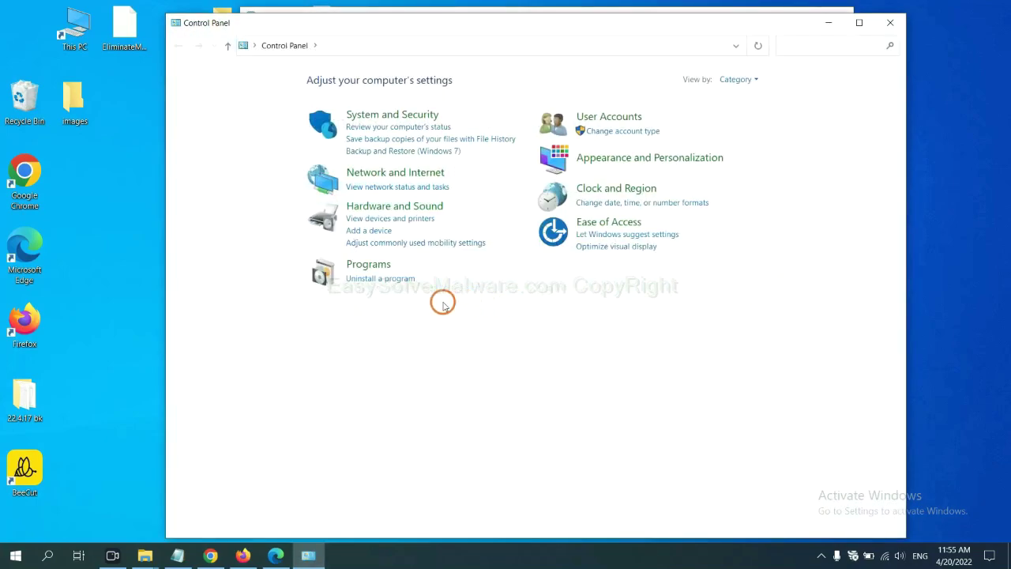
# - Select Xiph.Org Open Codecs among installed programs, then close the programs list
pyautogui.click(398, 280)
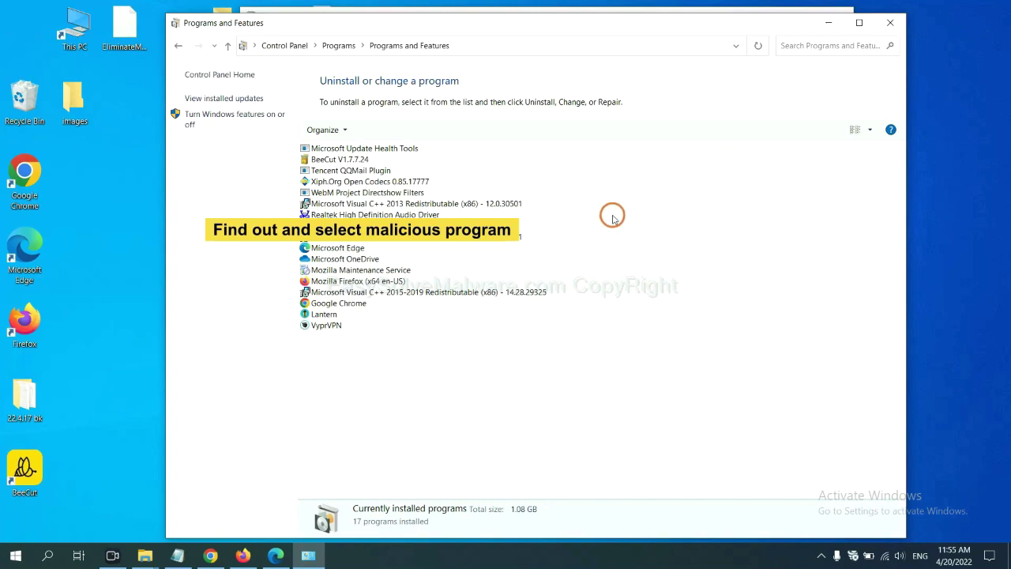
pyautogui.click(397, 182)
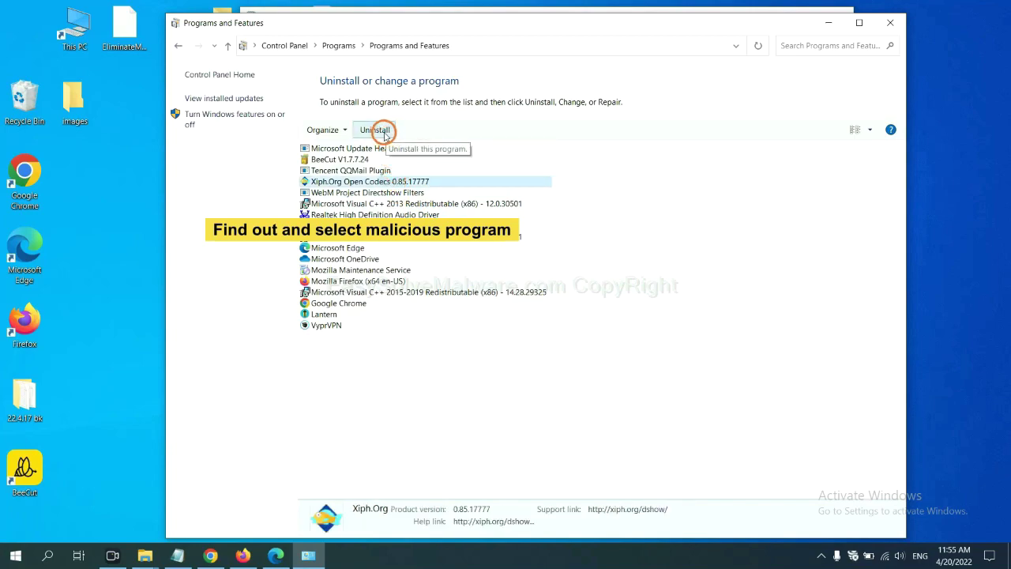
pyautogui.click(895, 26)
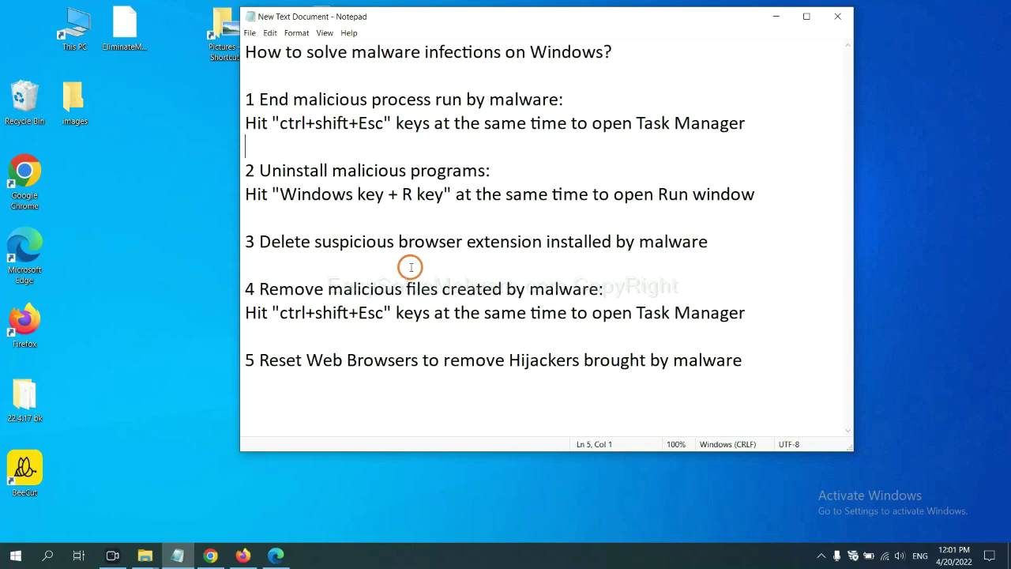
# - Open Chrome's Extensions page, which lists the Scroll To Top extension
pyautogui.click(212, 554)
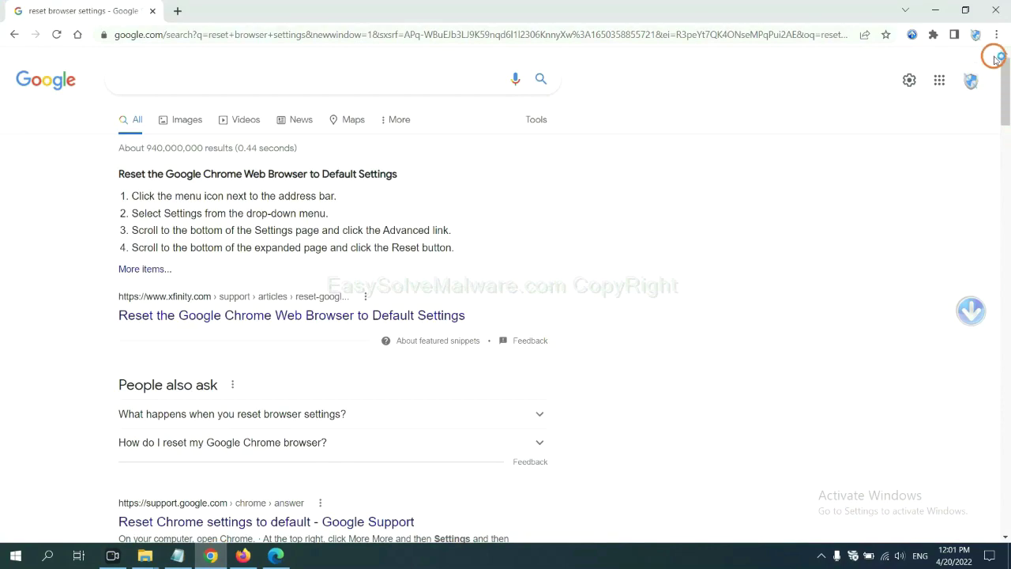
pyautogui.click(995, 35)
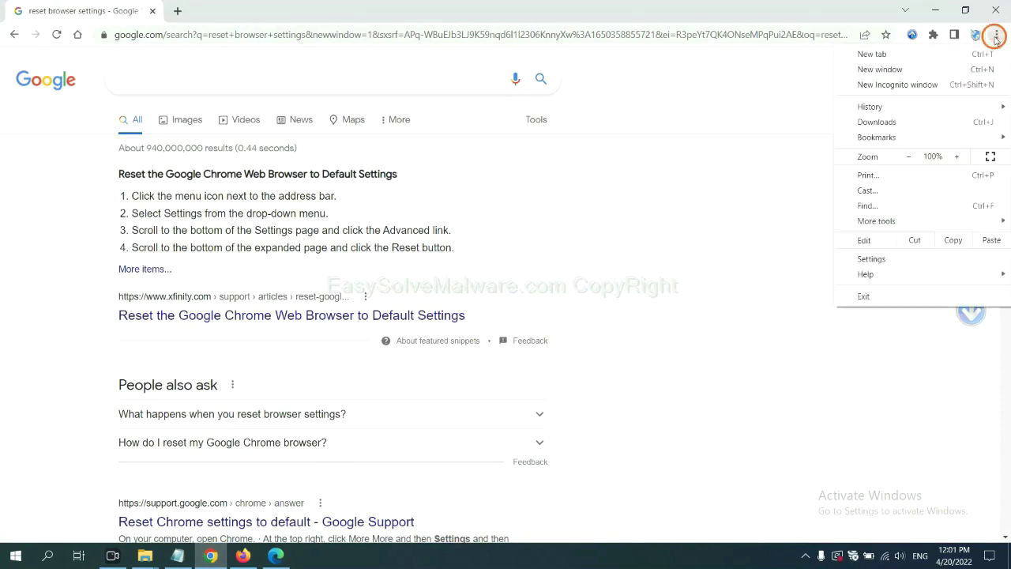
pyautogui.moveTo(876, 221)
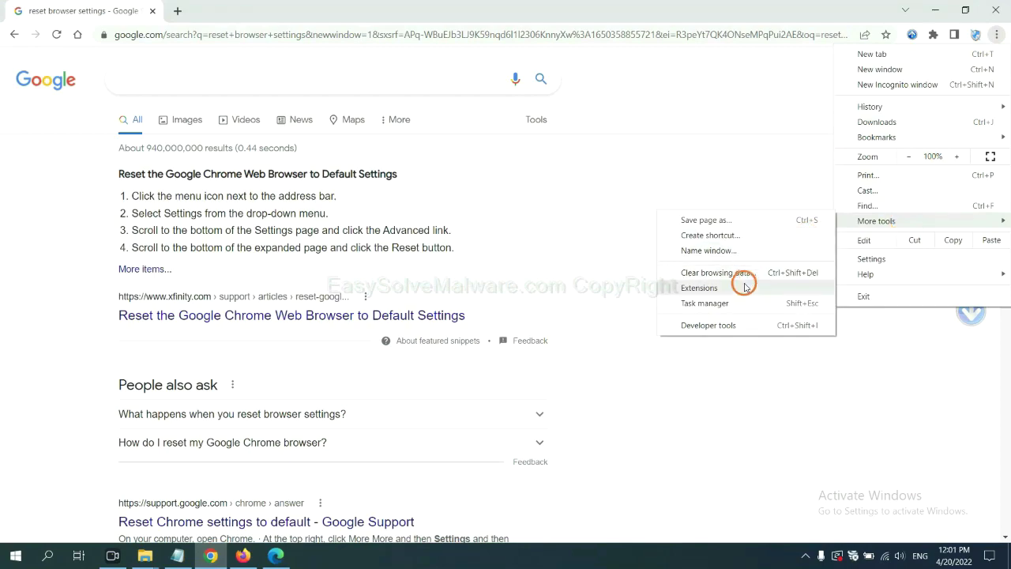
pyautogui.click(745, 287)
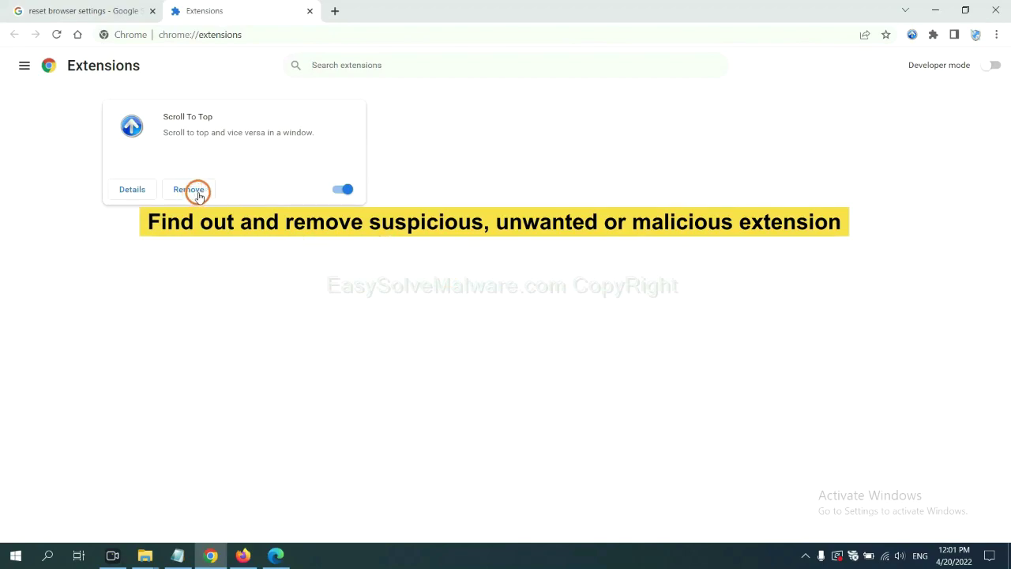
# - Open Firefox's Add-ons Manager and show the options for GIPHY for Firefox
pyautogui.click(242, 555)
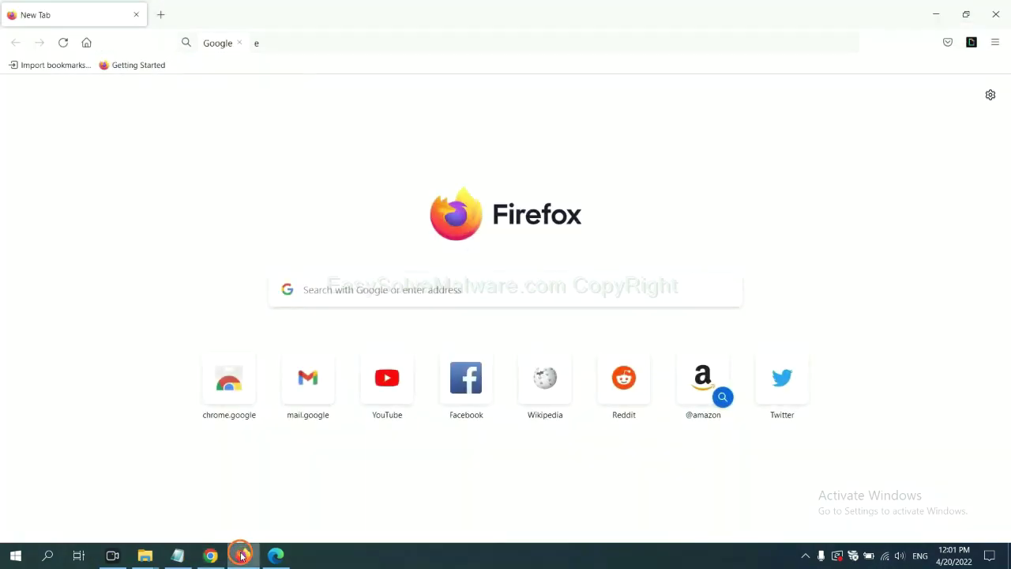
pyautogui.click(995, 42)
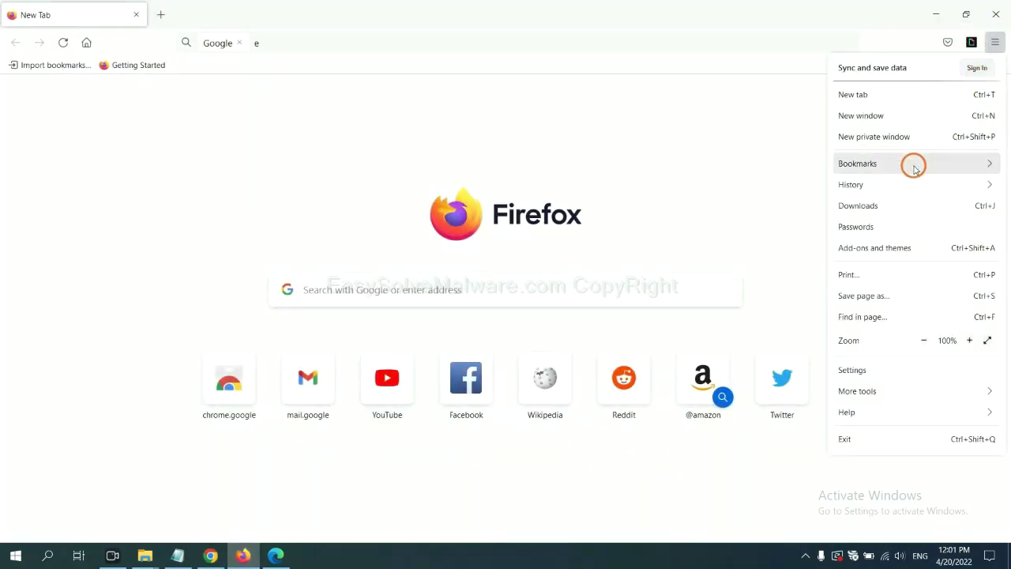
pyautogui.click(883, 255)
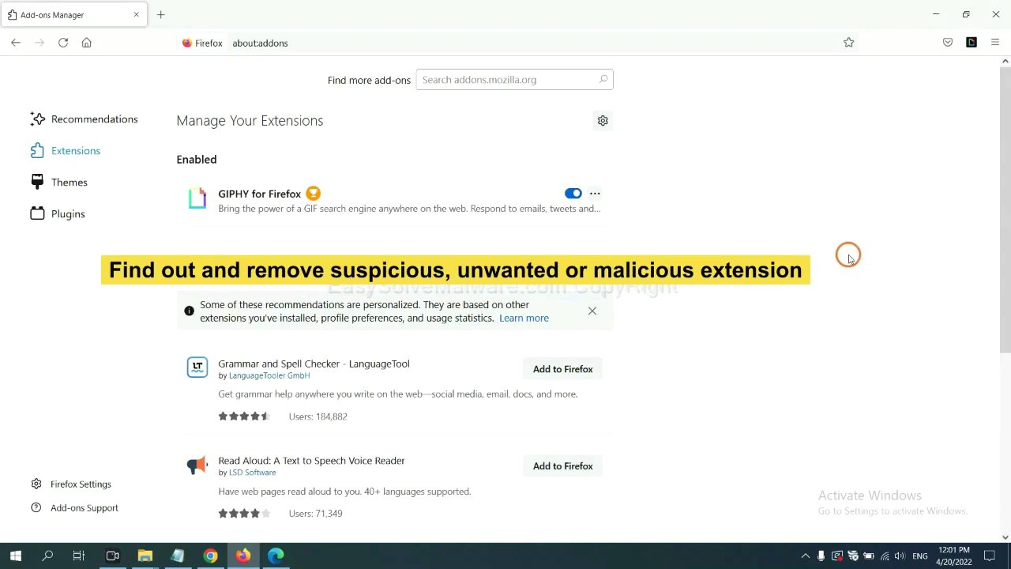
pyautogui.click(594, 195)
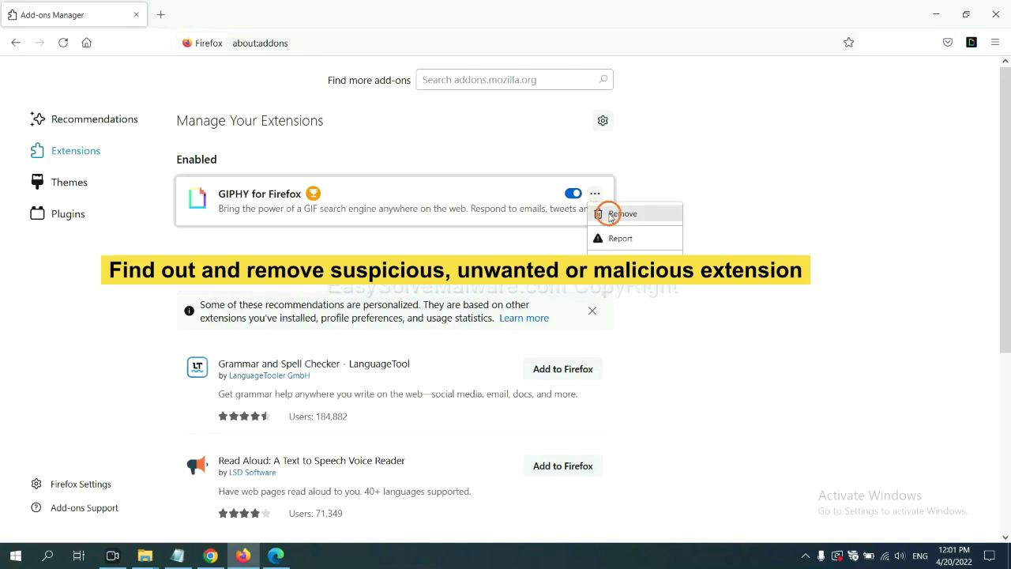
# - Remove the ArcVpn Free Fast VPN Proxy extension from Edge, then show the desktop
pyautogui.click(275, 557)
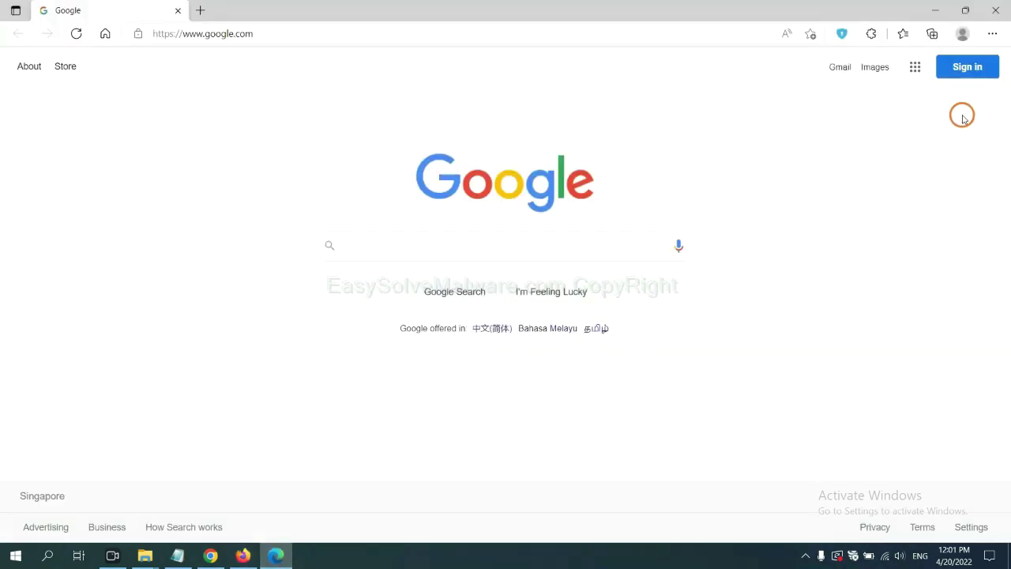
pyautogui.click(991, 34)
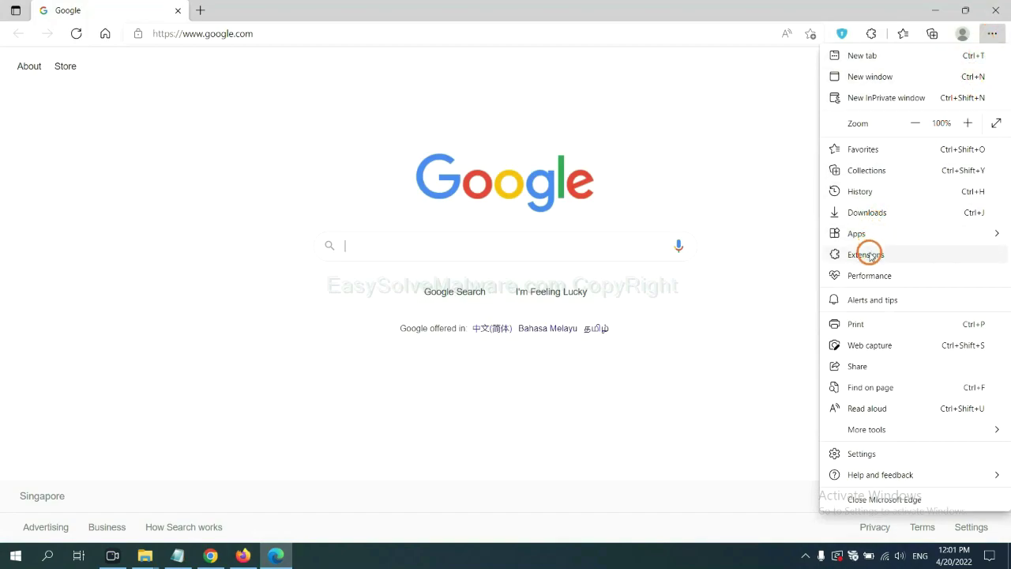
pyautogui.rightClick(869, 256)
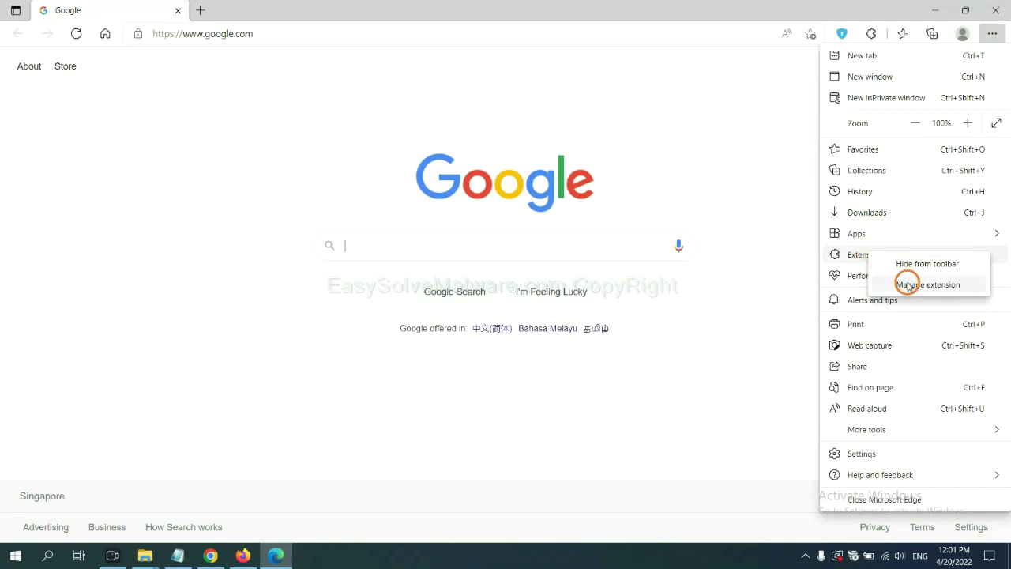
pyautogui.click(908, 285)
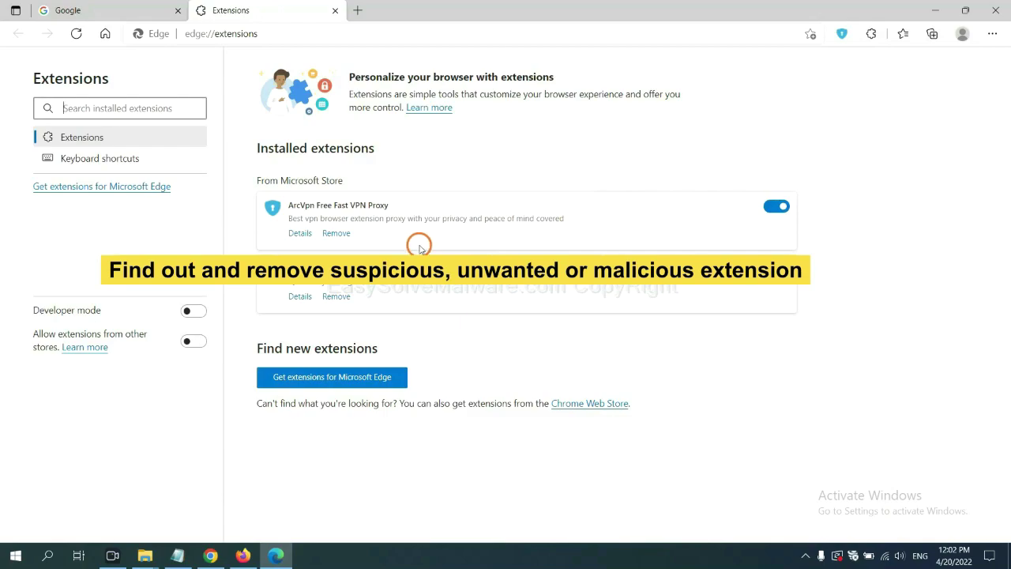
pyautogui.click(345, 235)
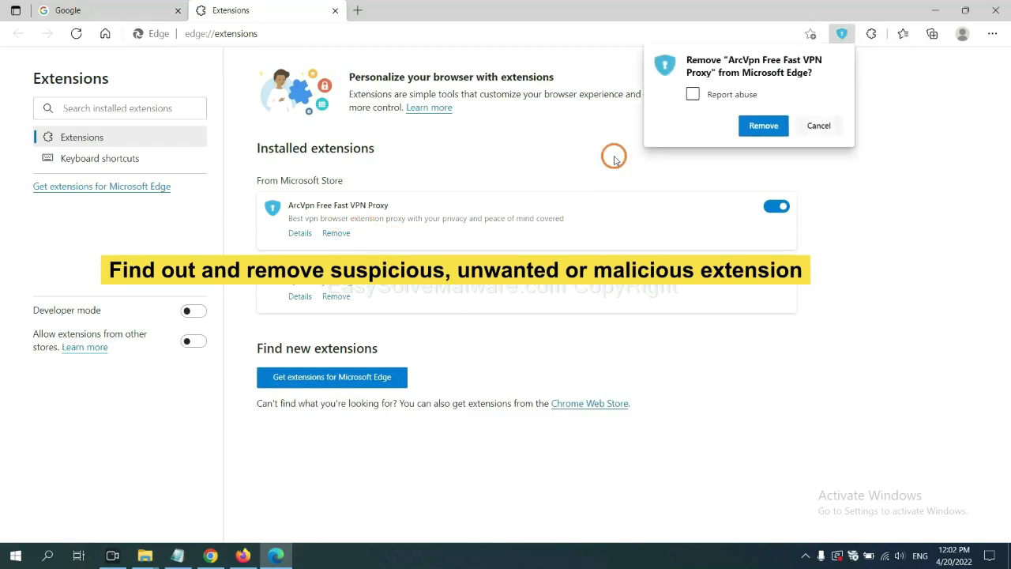
pyautogui.click(752, 126)
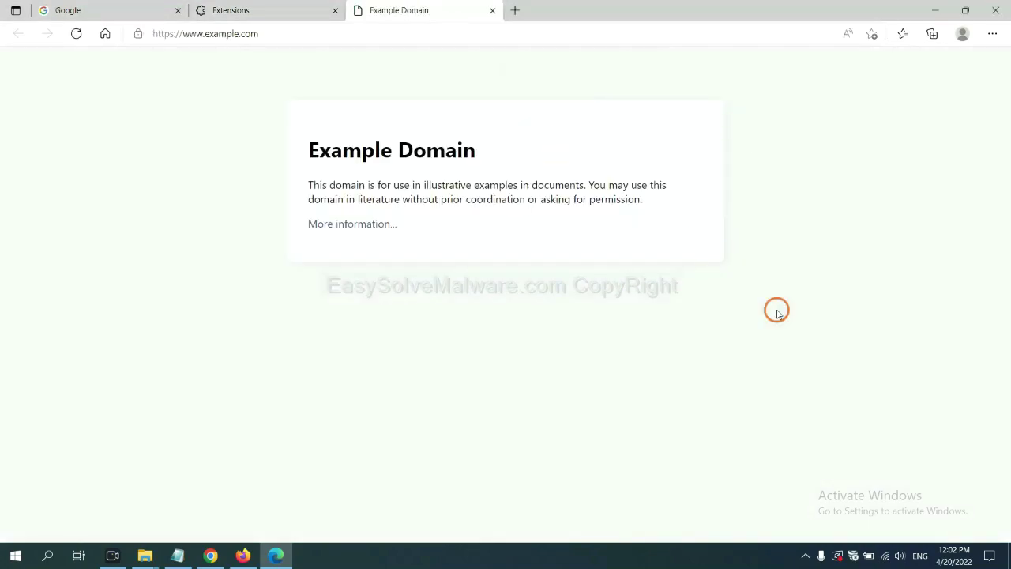
pyautogui.click(1007, 559)
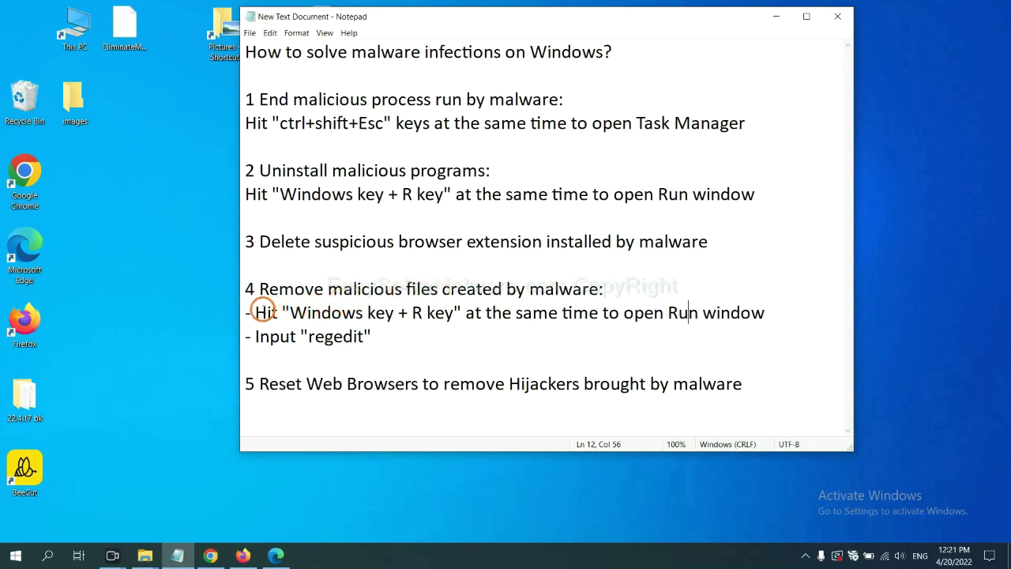
# - Following step 4 of the notes, launch Registry Editor with the regedit command
pyautogui.moveTo(261, 312); pyautogui.dragTo(573, 327)
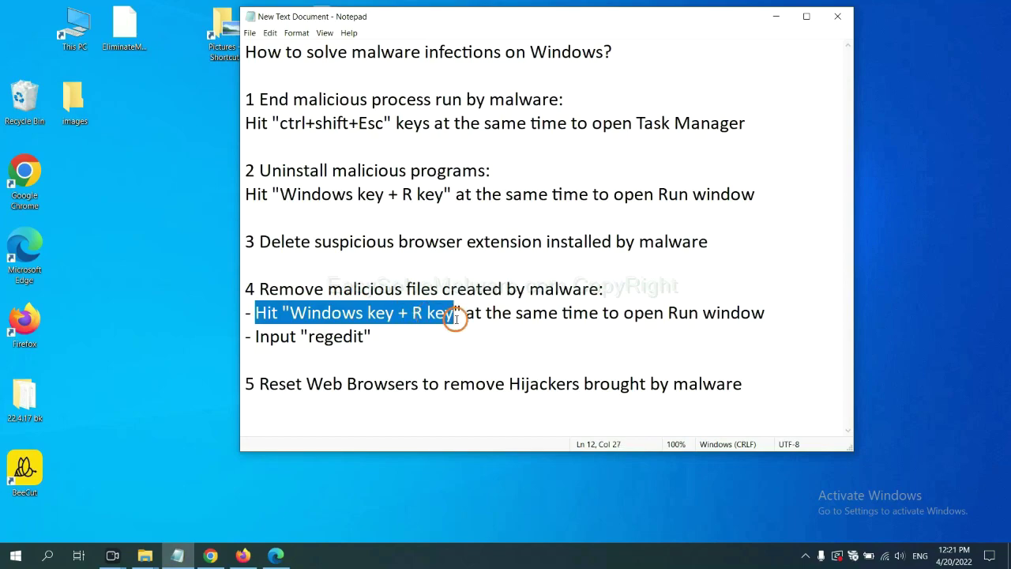
pyautogui.click(587, 316)
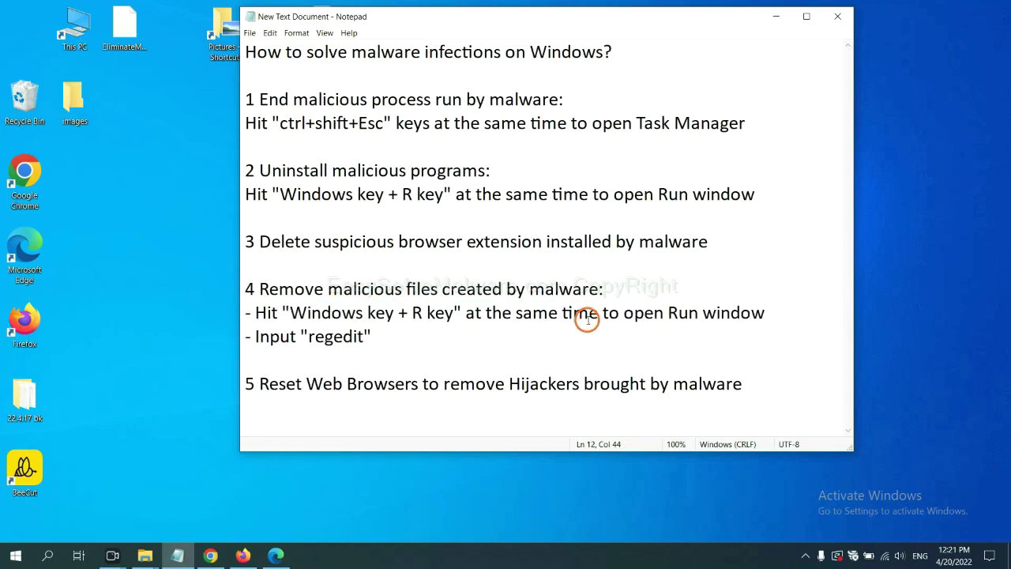
pyautogui.press('super+r')
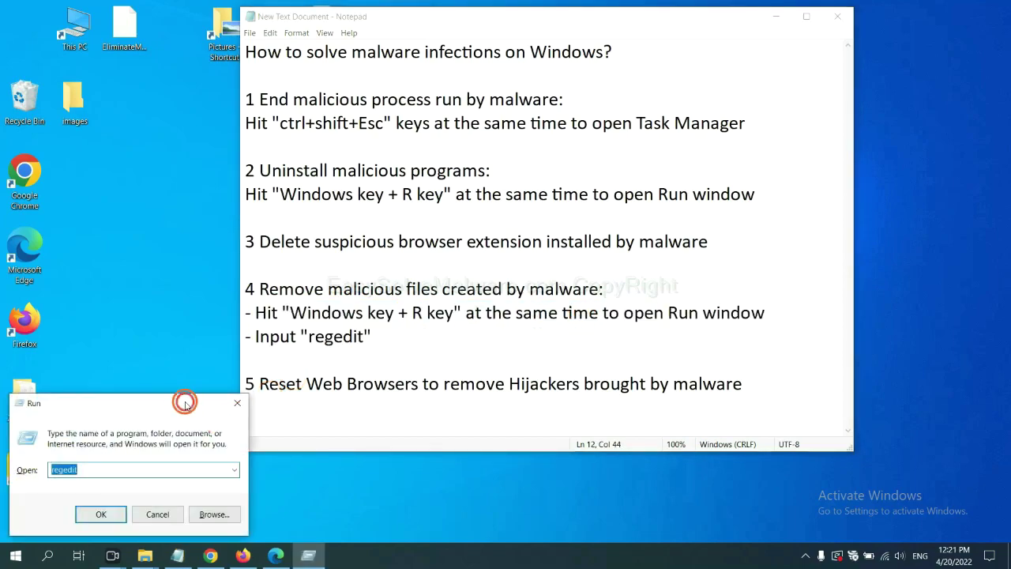
pyautogui.moveTo(185, 402); pyautogui.dragTo(801, 205)
pyautogui.click(713, 277)
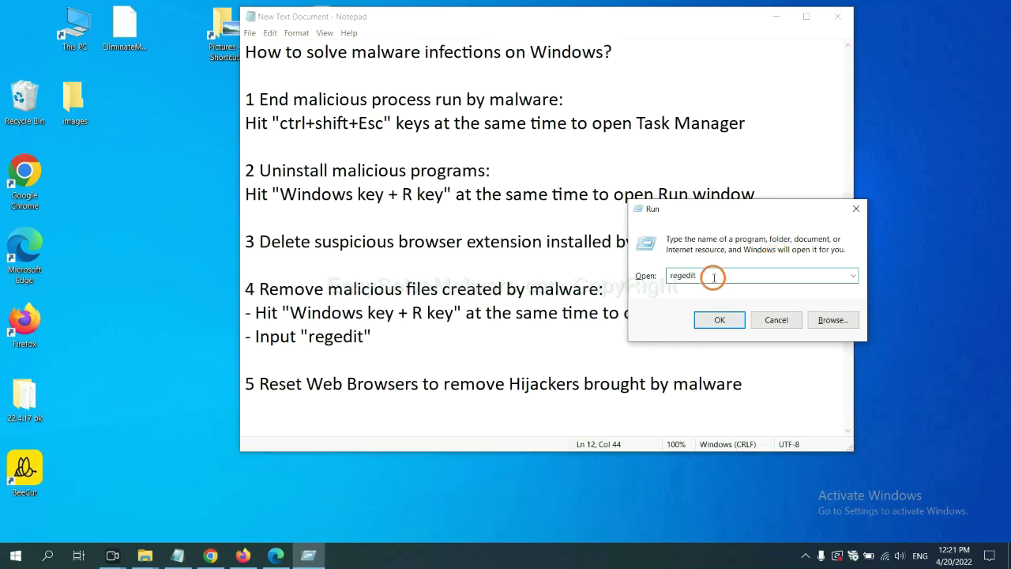
pyautogui.click(720, 320)
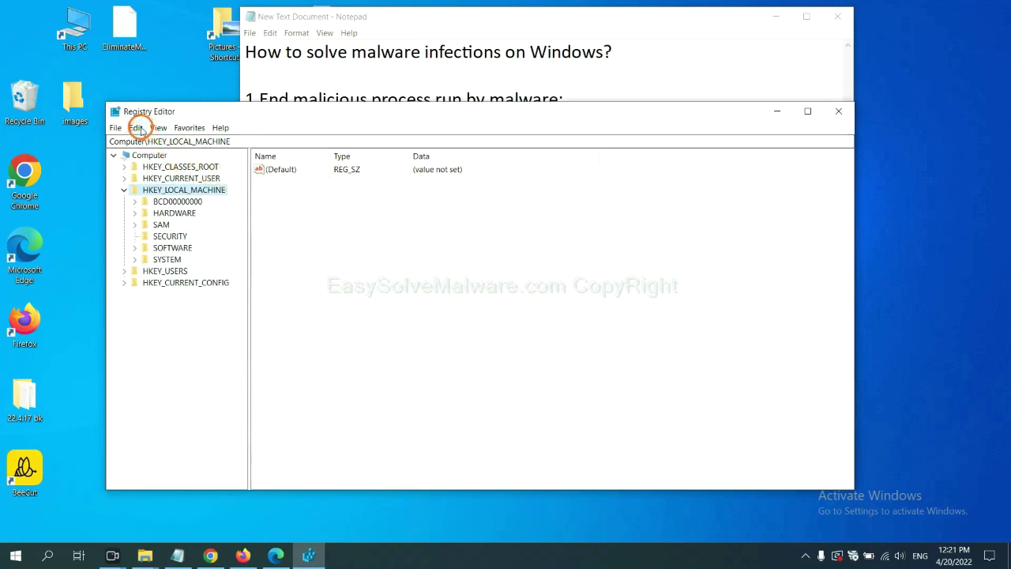
# - Search the whole registry for 'be' to find entries left by the suspicious program
pyautogui.click(138, 127)
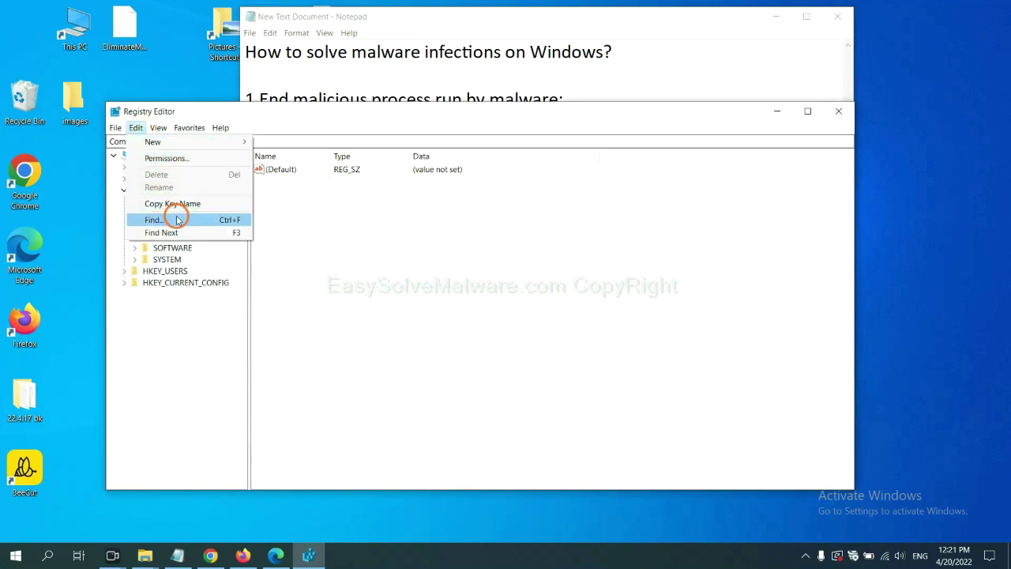
pyautogui.click(179, 221)
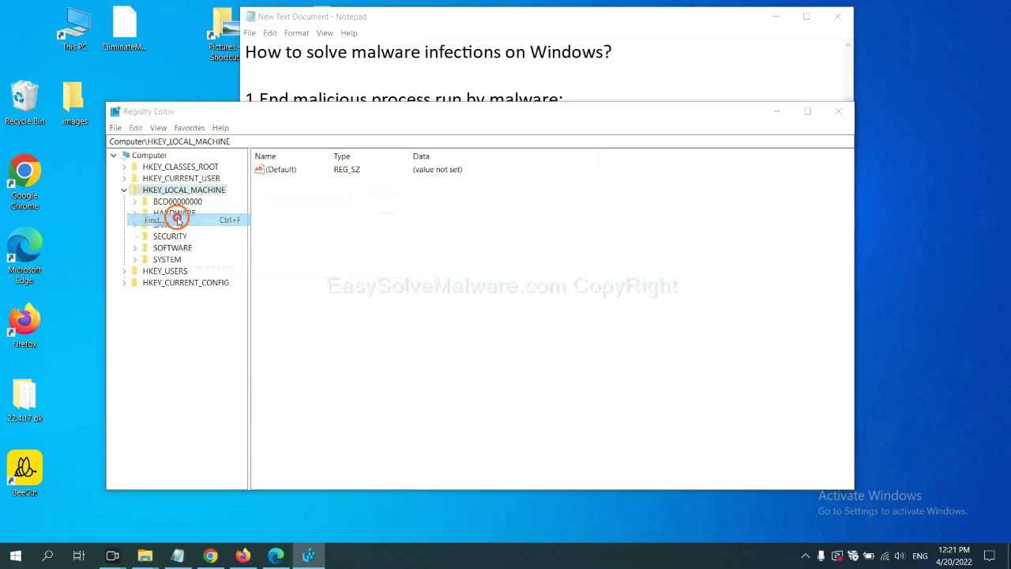
pyautogui.moveTo(290, 169); pyautogui.dragTo(389, 193)
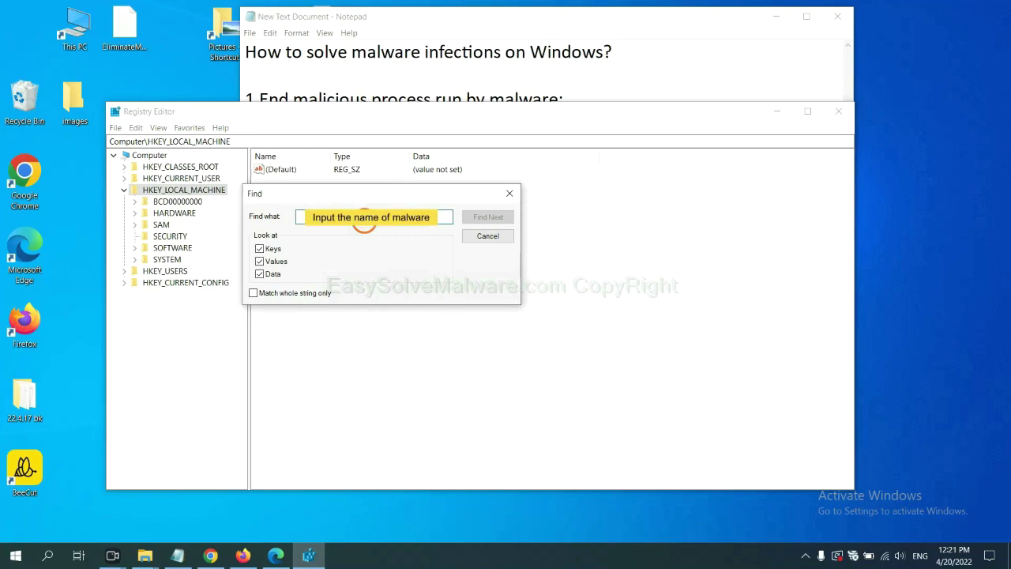
pyautogui.write('be')
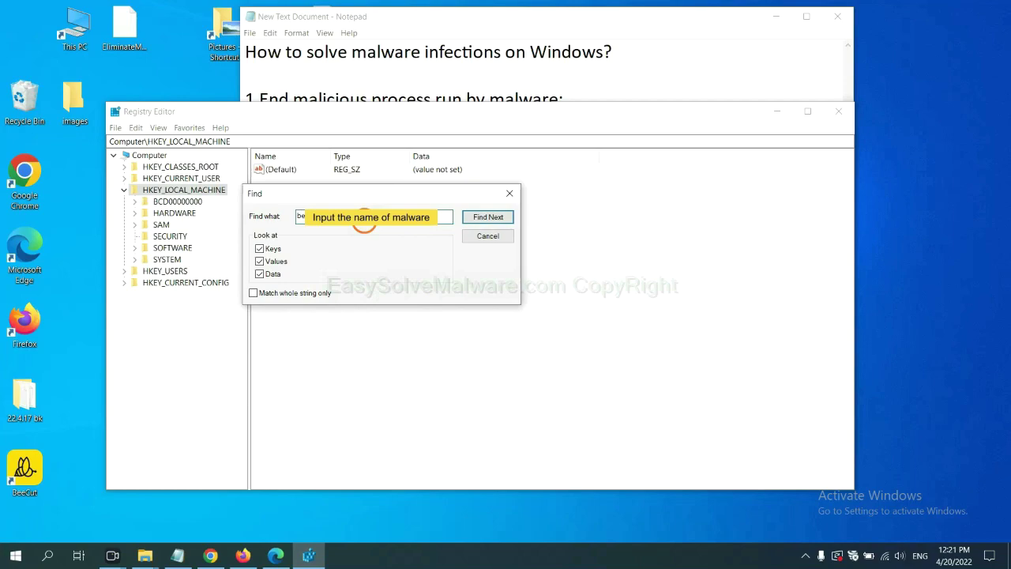
pyautogui.click(487, 218)
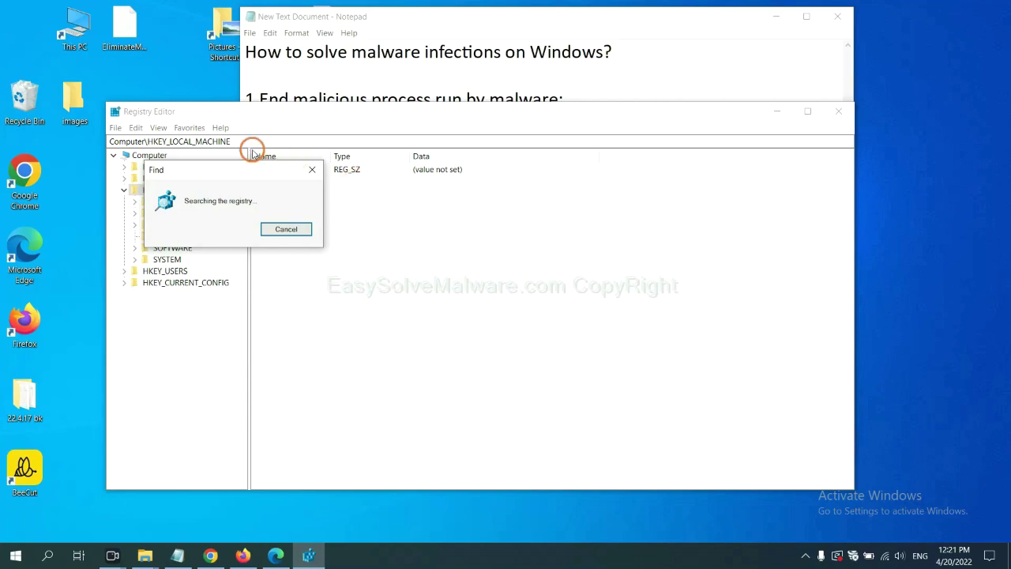
# - Bring up the context menu for the FEATURE_BROWSER_EMULATION key holding the BeeCut.exe value
pyautogui.moveTo(267, 168); pyautogui.dragTo(424, 167)
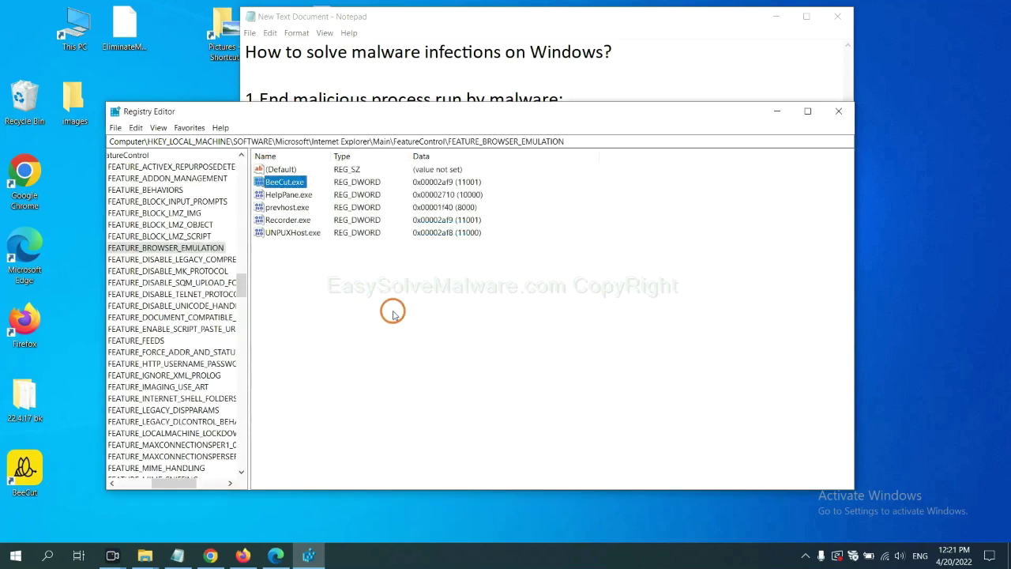
pyautogui.moveTo(170, 484)
pyautogui.mouseDown()
pyautogui.moveTo(157, 480)
pyautogui.moveTo(169, 481)
pyautogui.mouseUp()
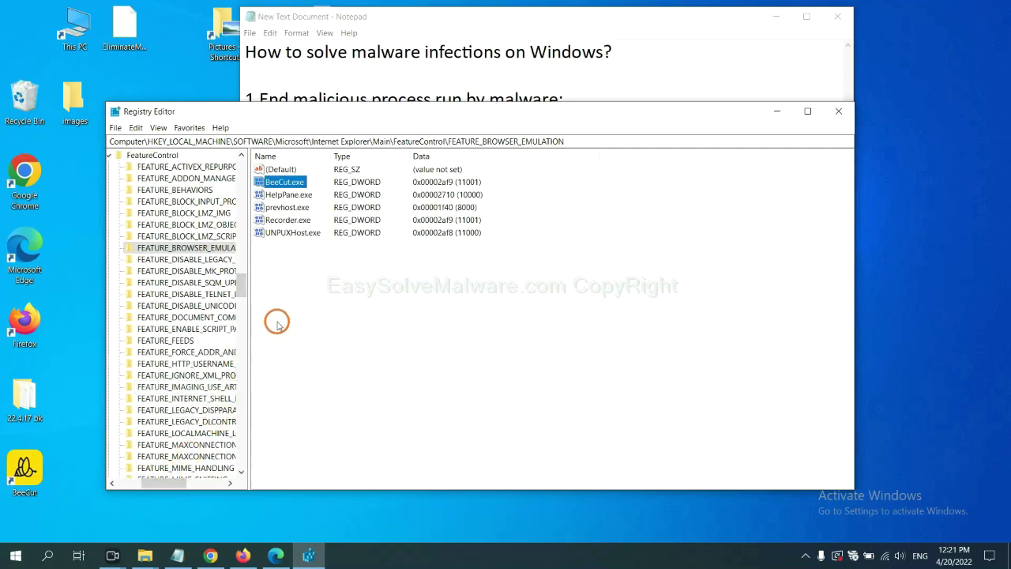
pyautogui.rightClick(204, 248)
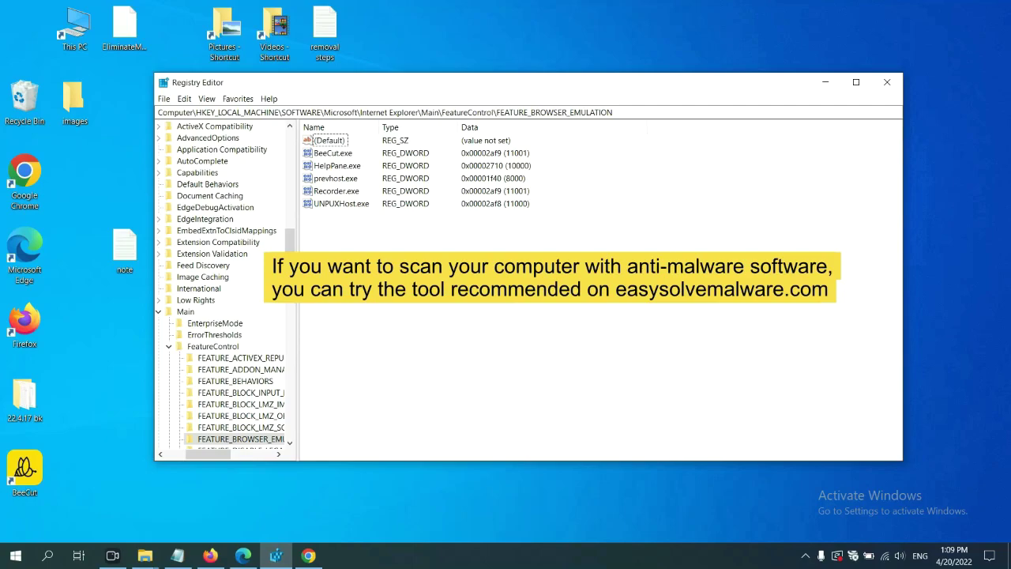
# - Review the easysolvemalware.com removal guide's steps in Chrome
pyautogui.click(312, 557)
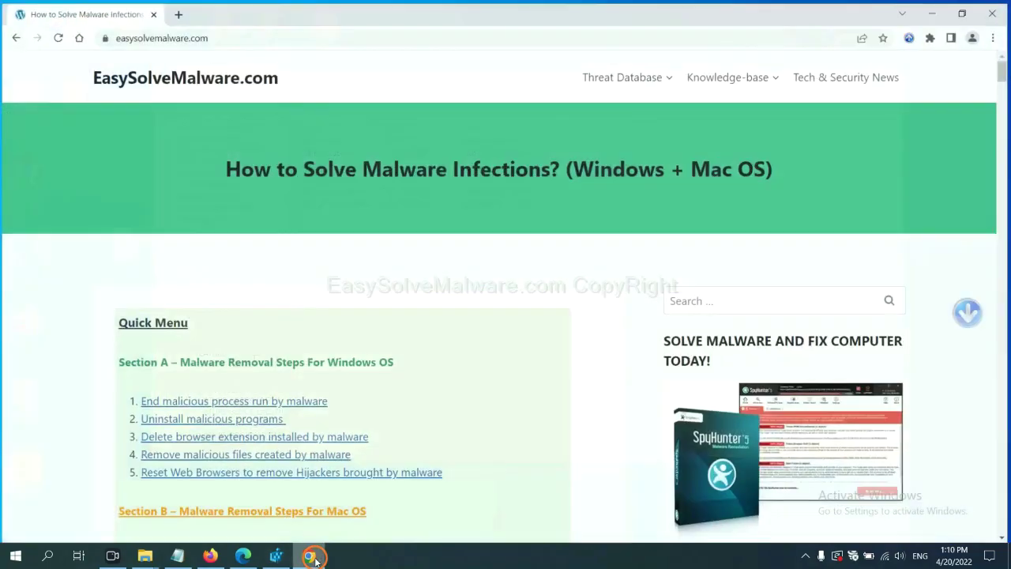
pyautogui.scroll(-1, 728, 347)
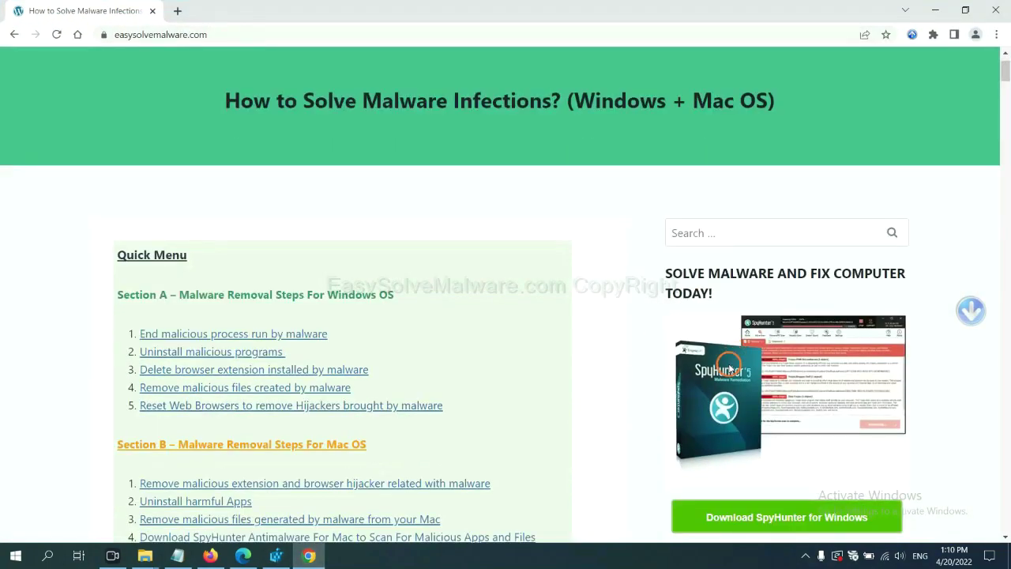
pyautogui.scroll(1, 728, 366)
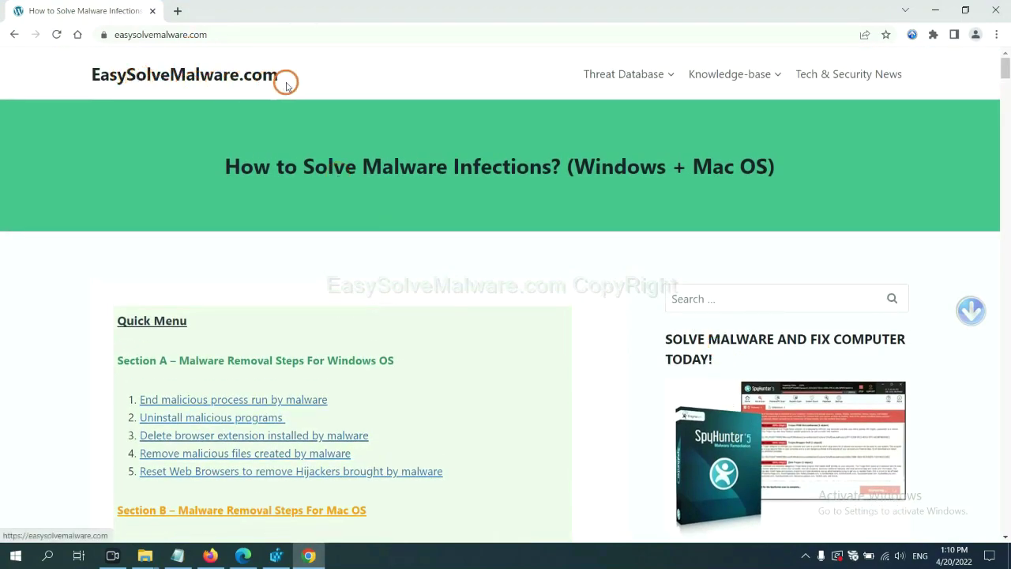
pyautogui.scroll(-3, 840, 387)
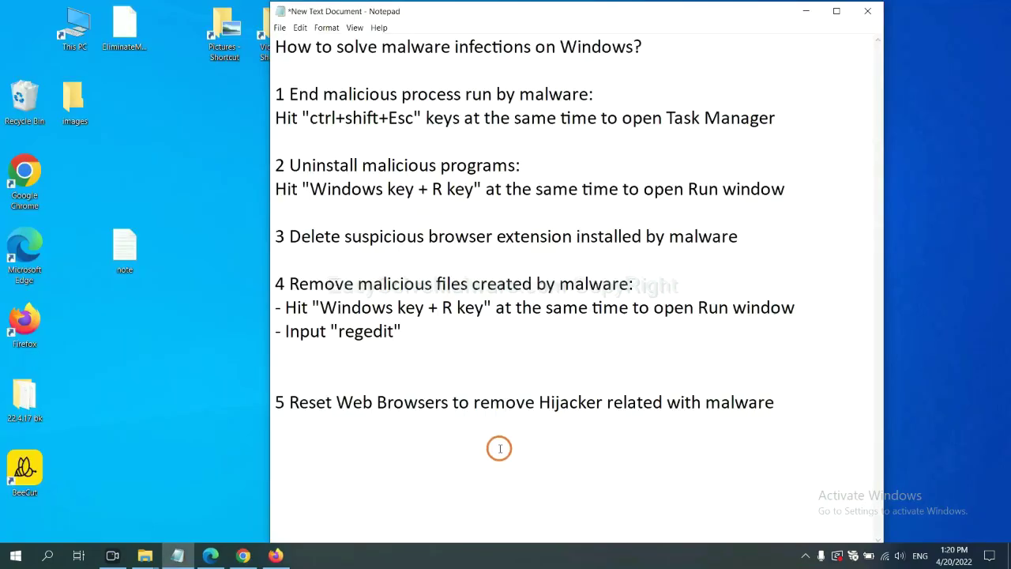
# - Search Chrome settings for 'reset' and choose 'Restore settings to their original defaults'
pyautogui.click(237, 557)
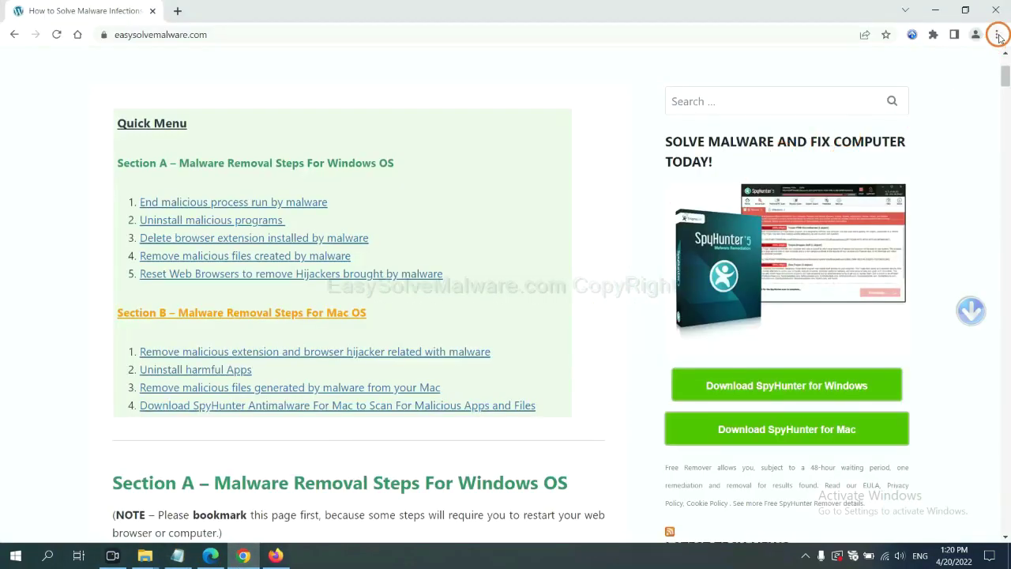
pyautogui.click(997, 36)
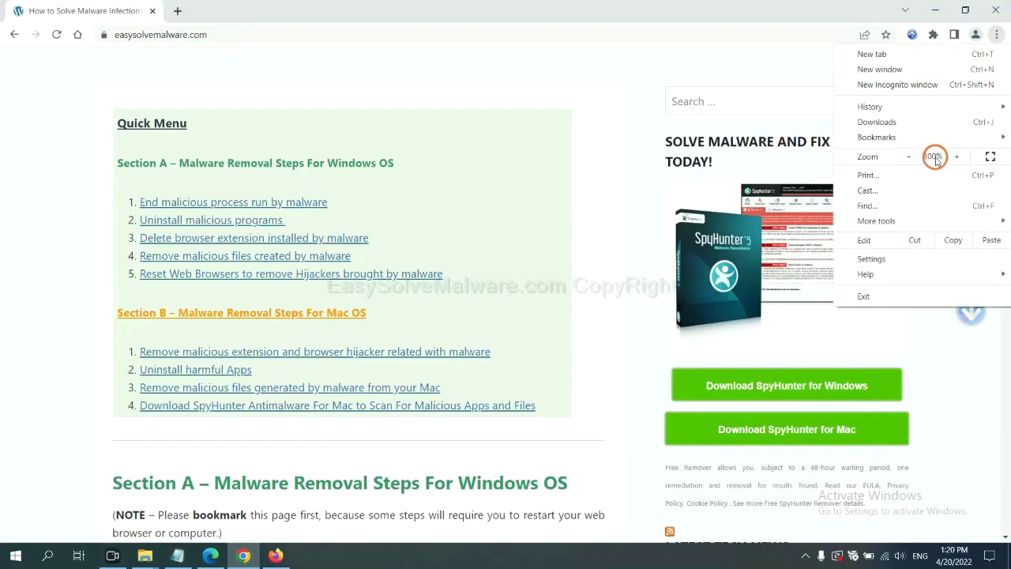
pyautogui.click(876, 258)
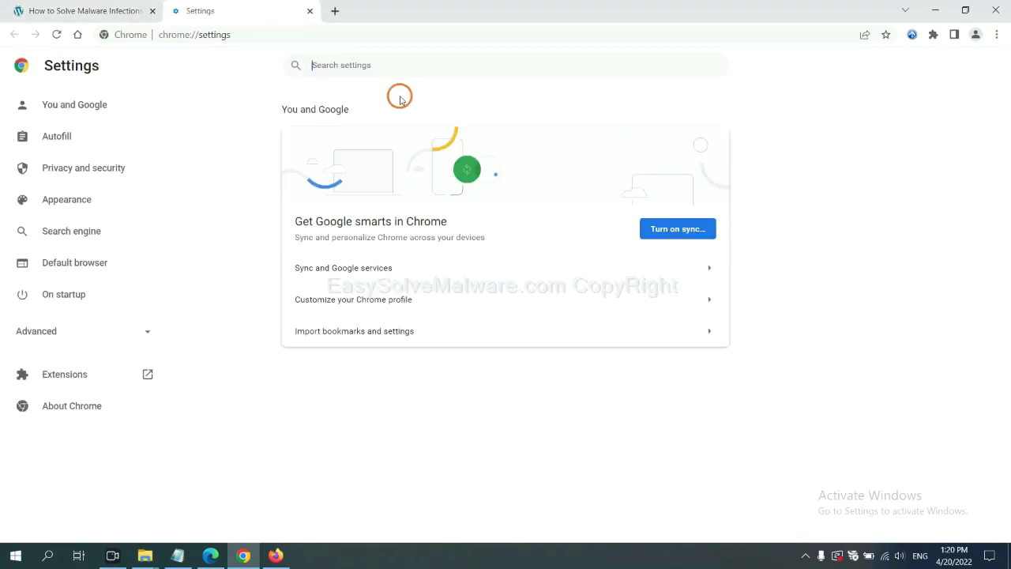
pyautogui.write('reset')
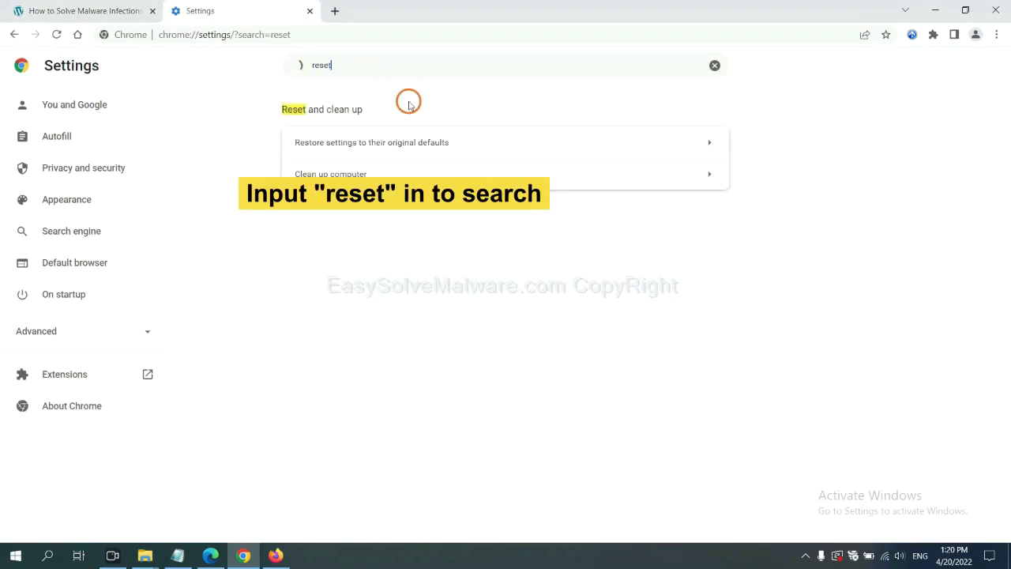
pyautogui.click(430, 141)
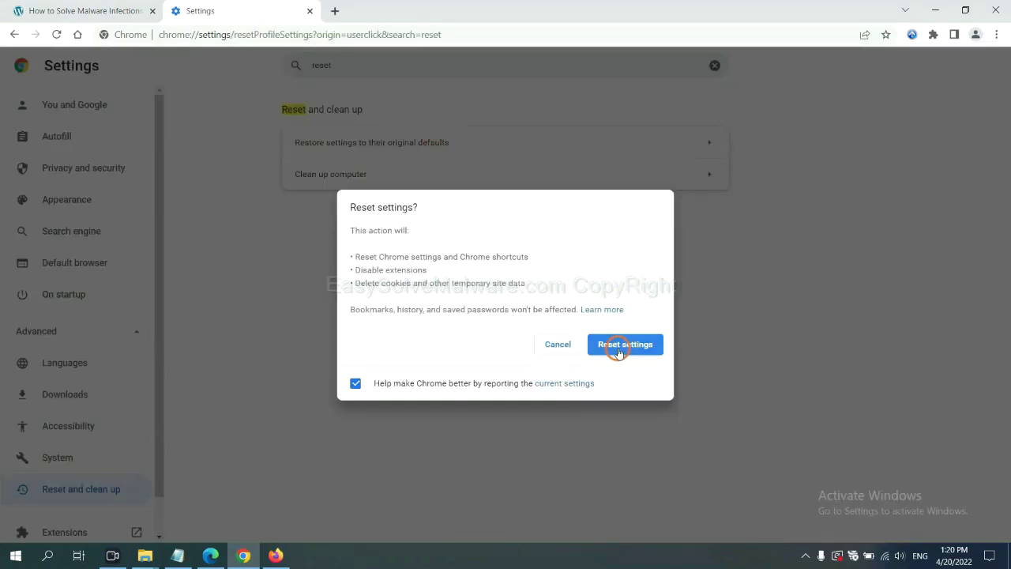
# - Request Refresh Firefox from the troubleshooting information page, then bring Edge to the front
pyautogui.click(276, 555)
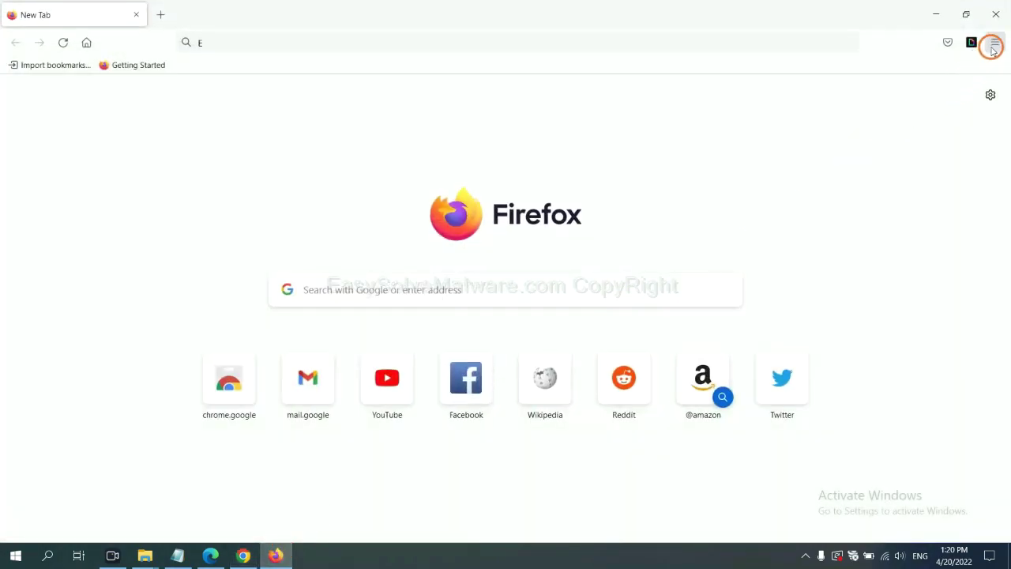
pyautogui.click(995, 46)
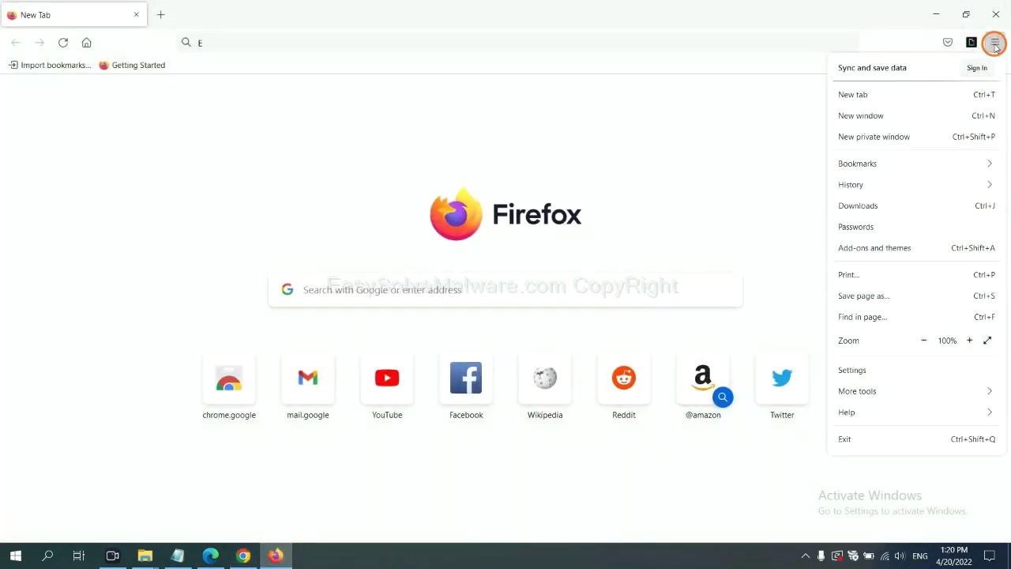
pyautogui.click(869, 412)
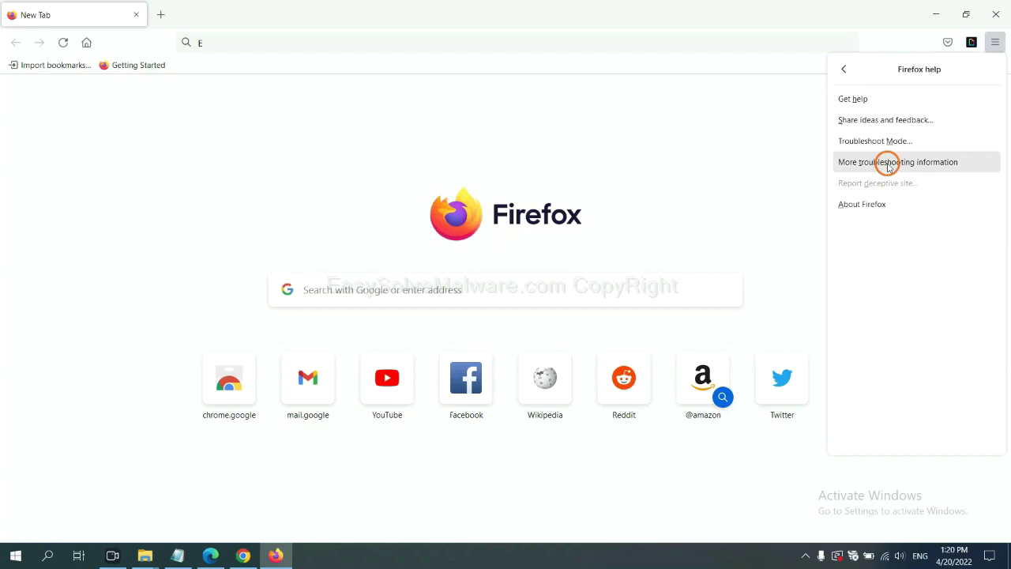
pyautogui.click(886, 163)
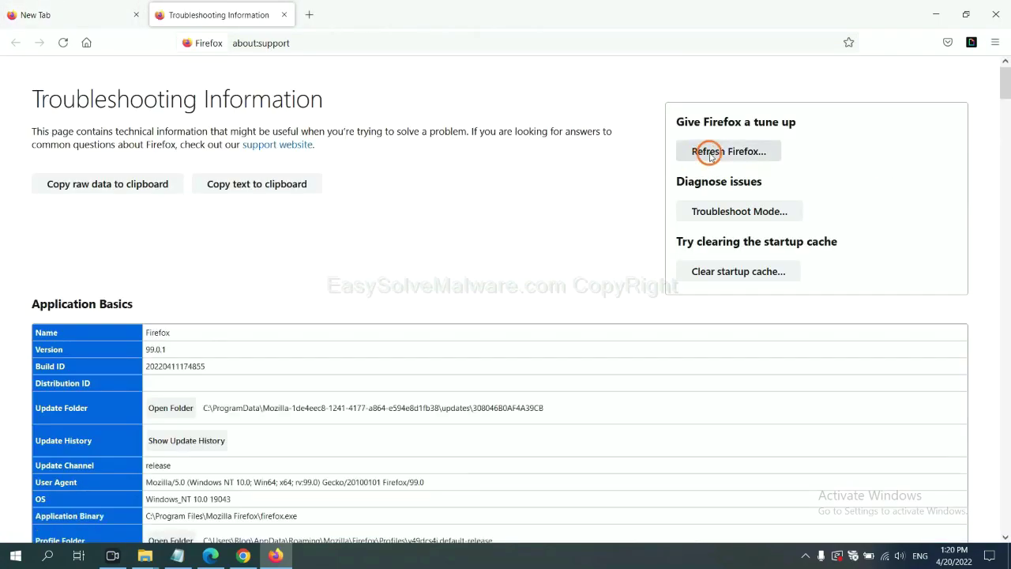
pyautogui.click(710, 154)
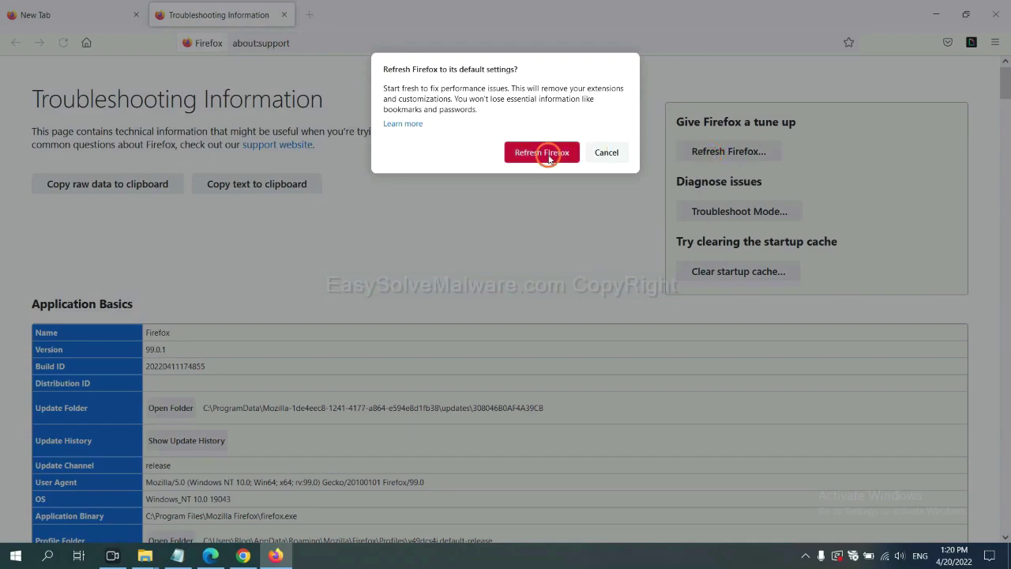
pyautogui.click(212, 555)
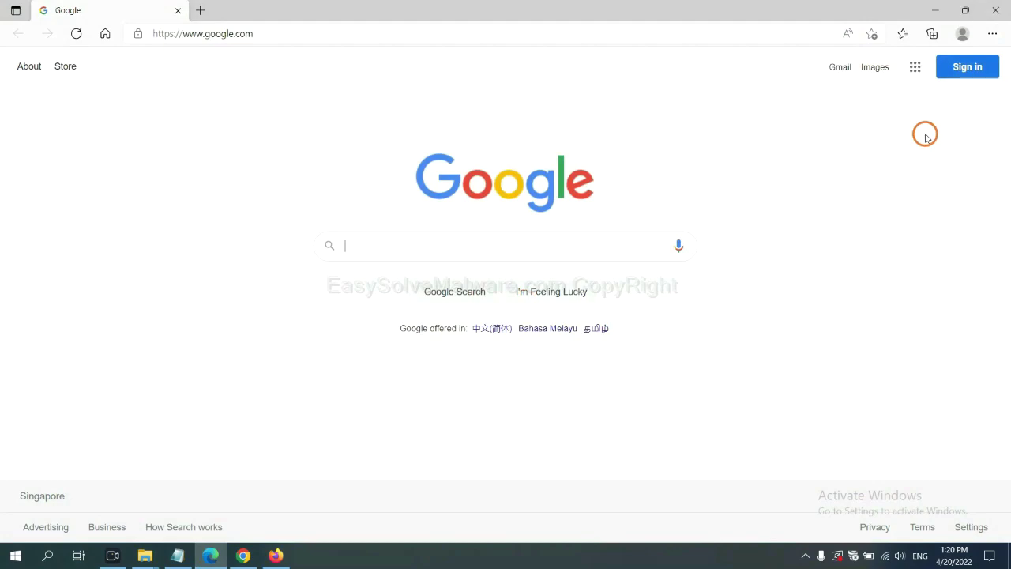
# - Search Edge settings for 'reset' and choose 'Restore settings to their default values'
pyautogui.click(991, 33)
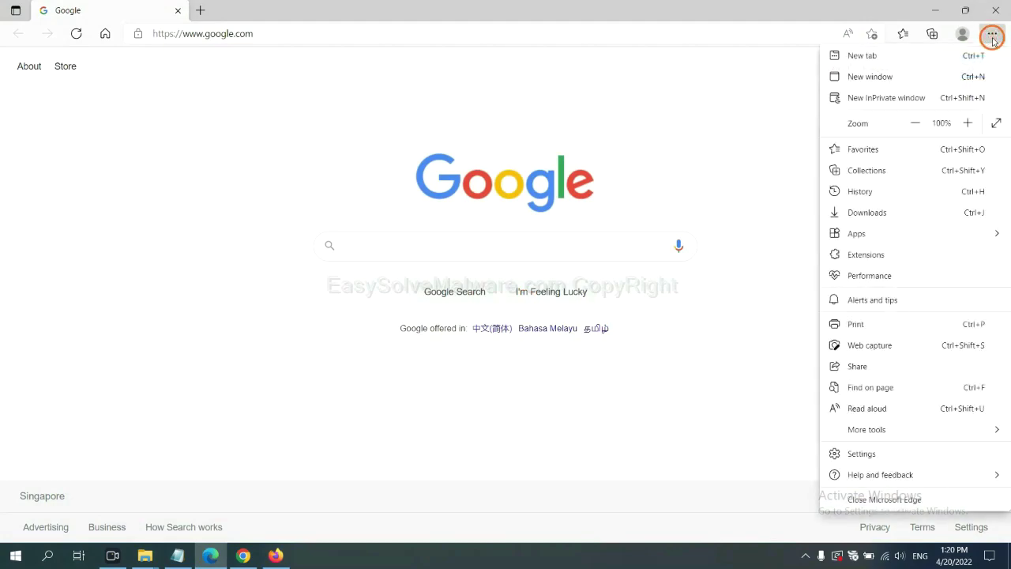
pyautogui.click(872, 454)
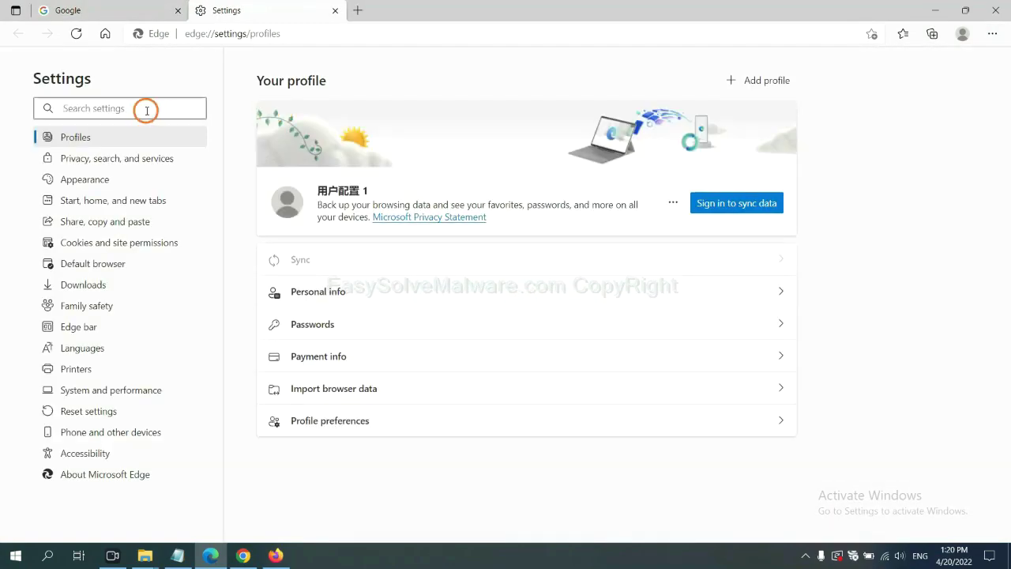
pyautogui.write('re')
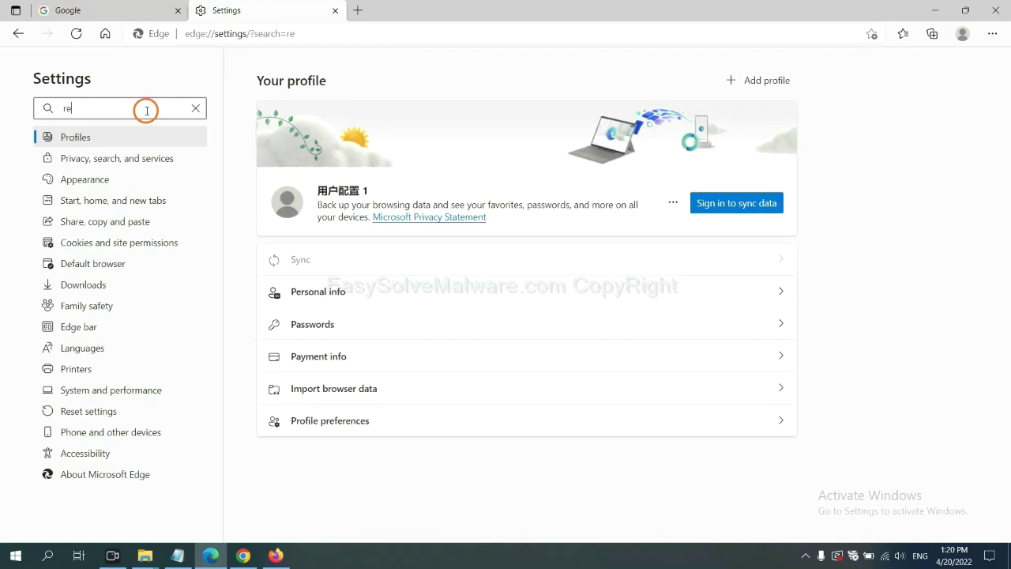
pyautogui.write('set')
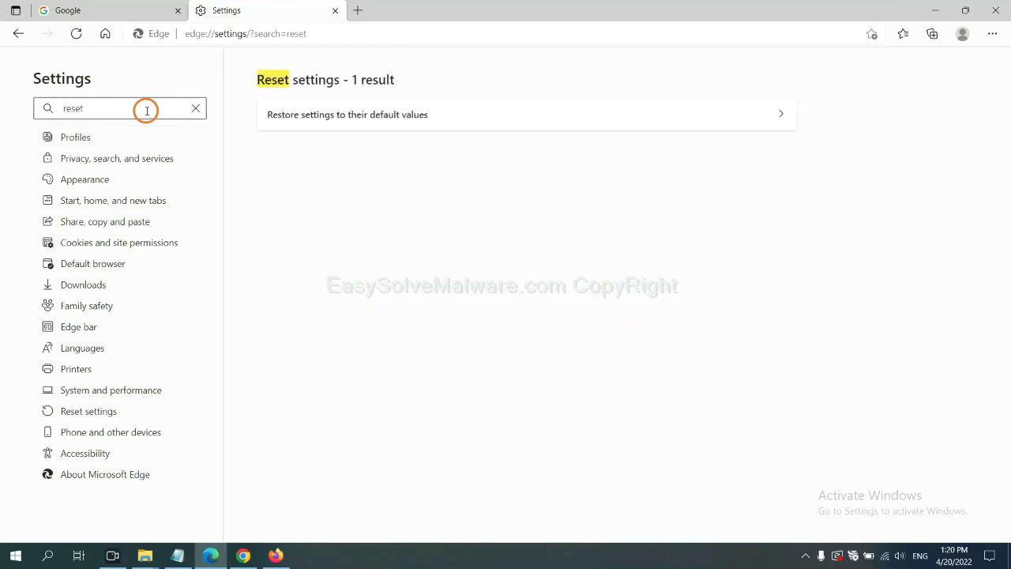
pyautogui.click(353, 113)
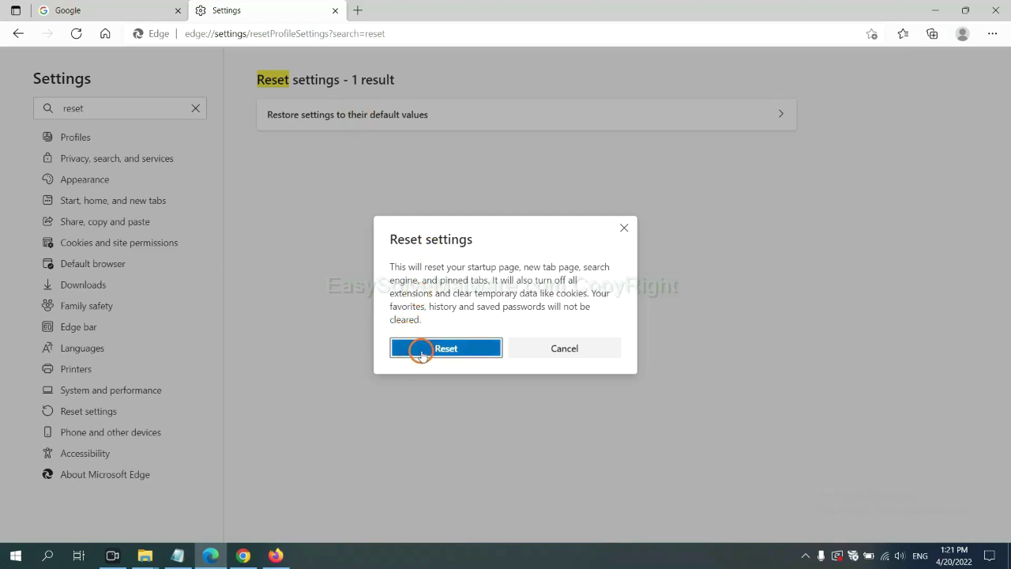